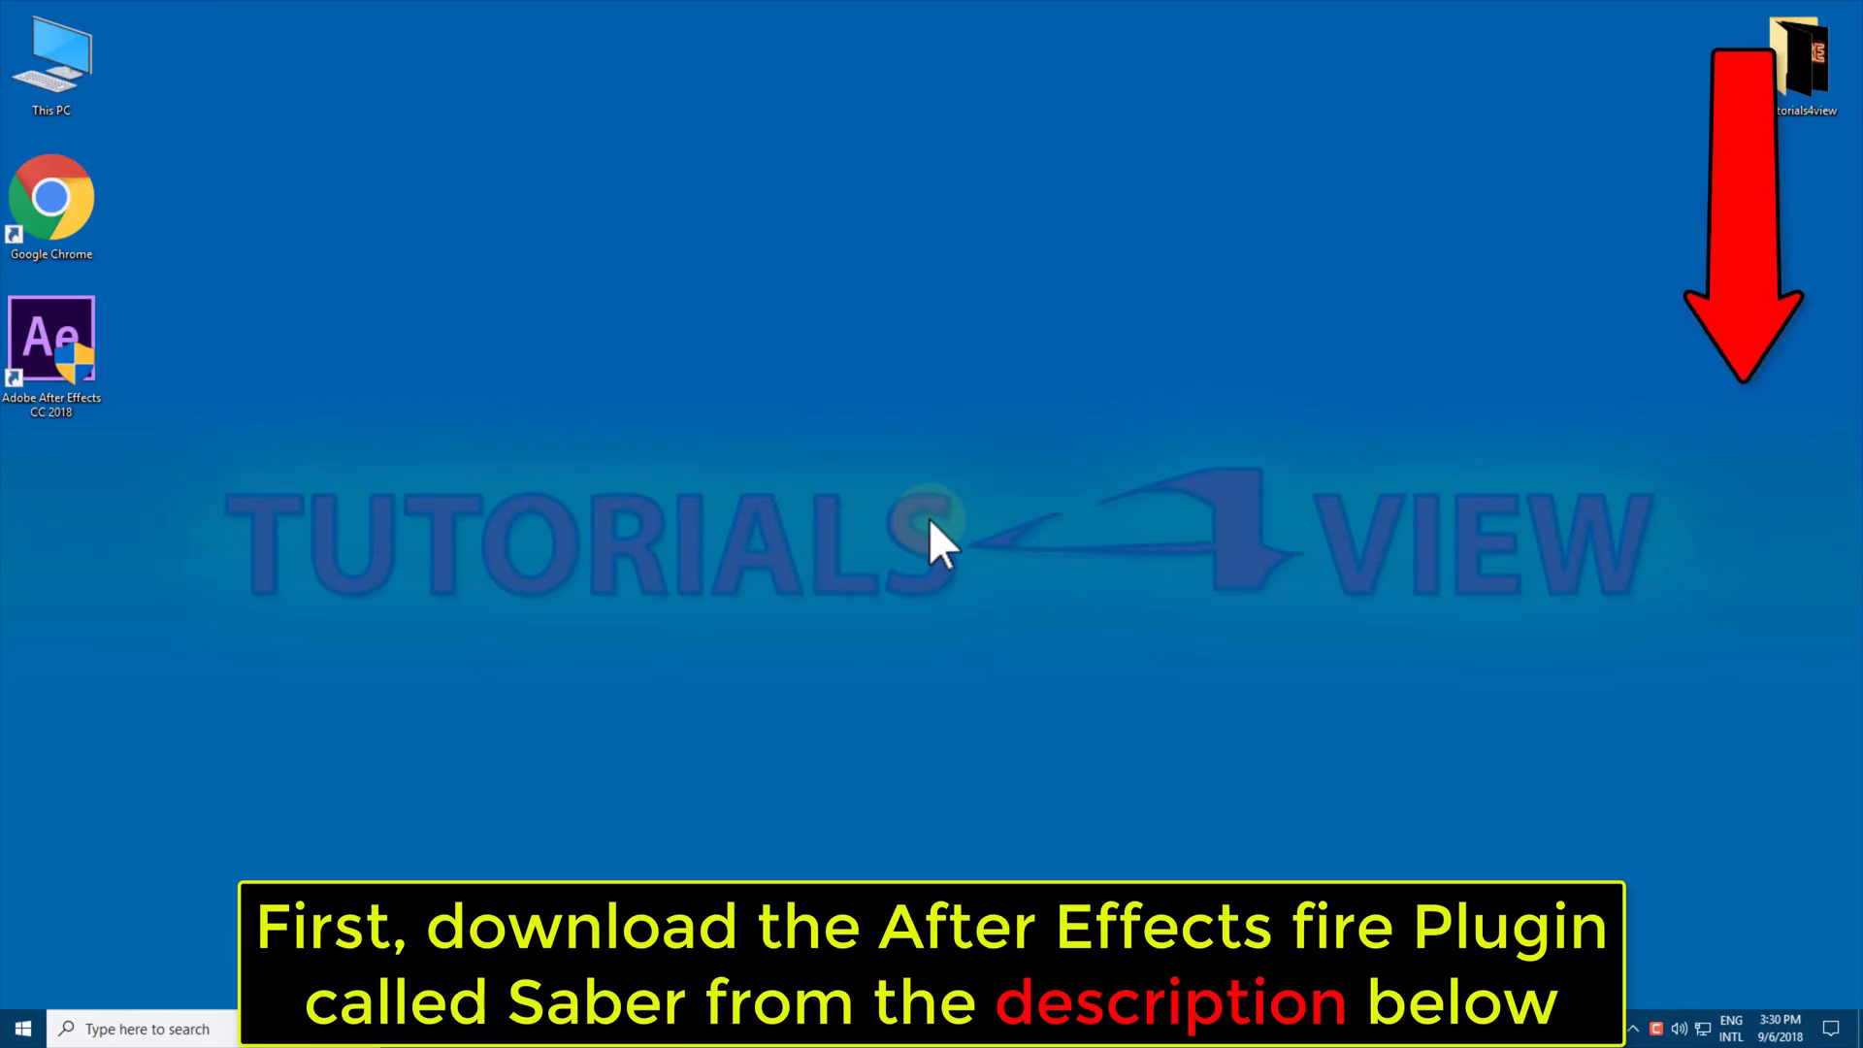
Step: Launch Chrome and load the tutorials4views blog page from the pasted URL
double_click(74, 226)
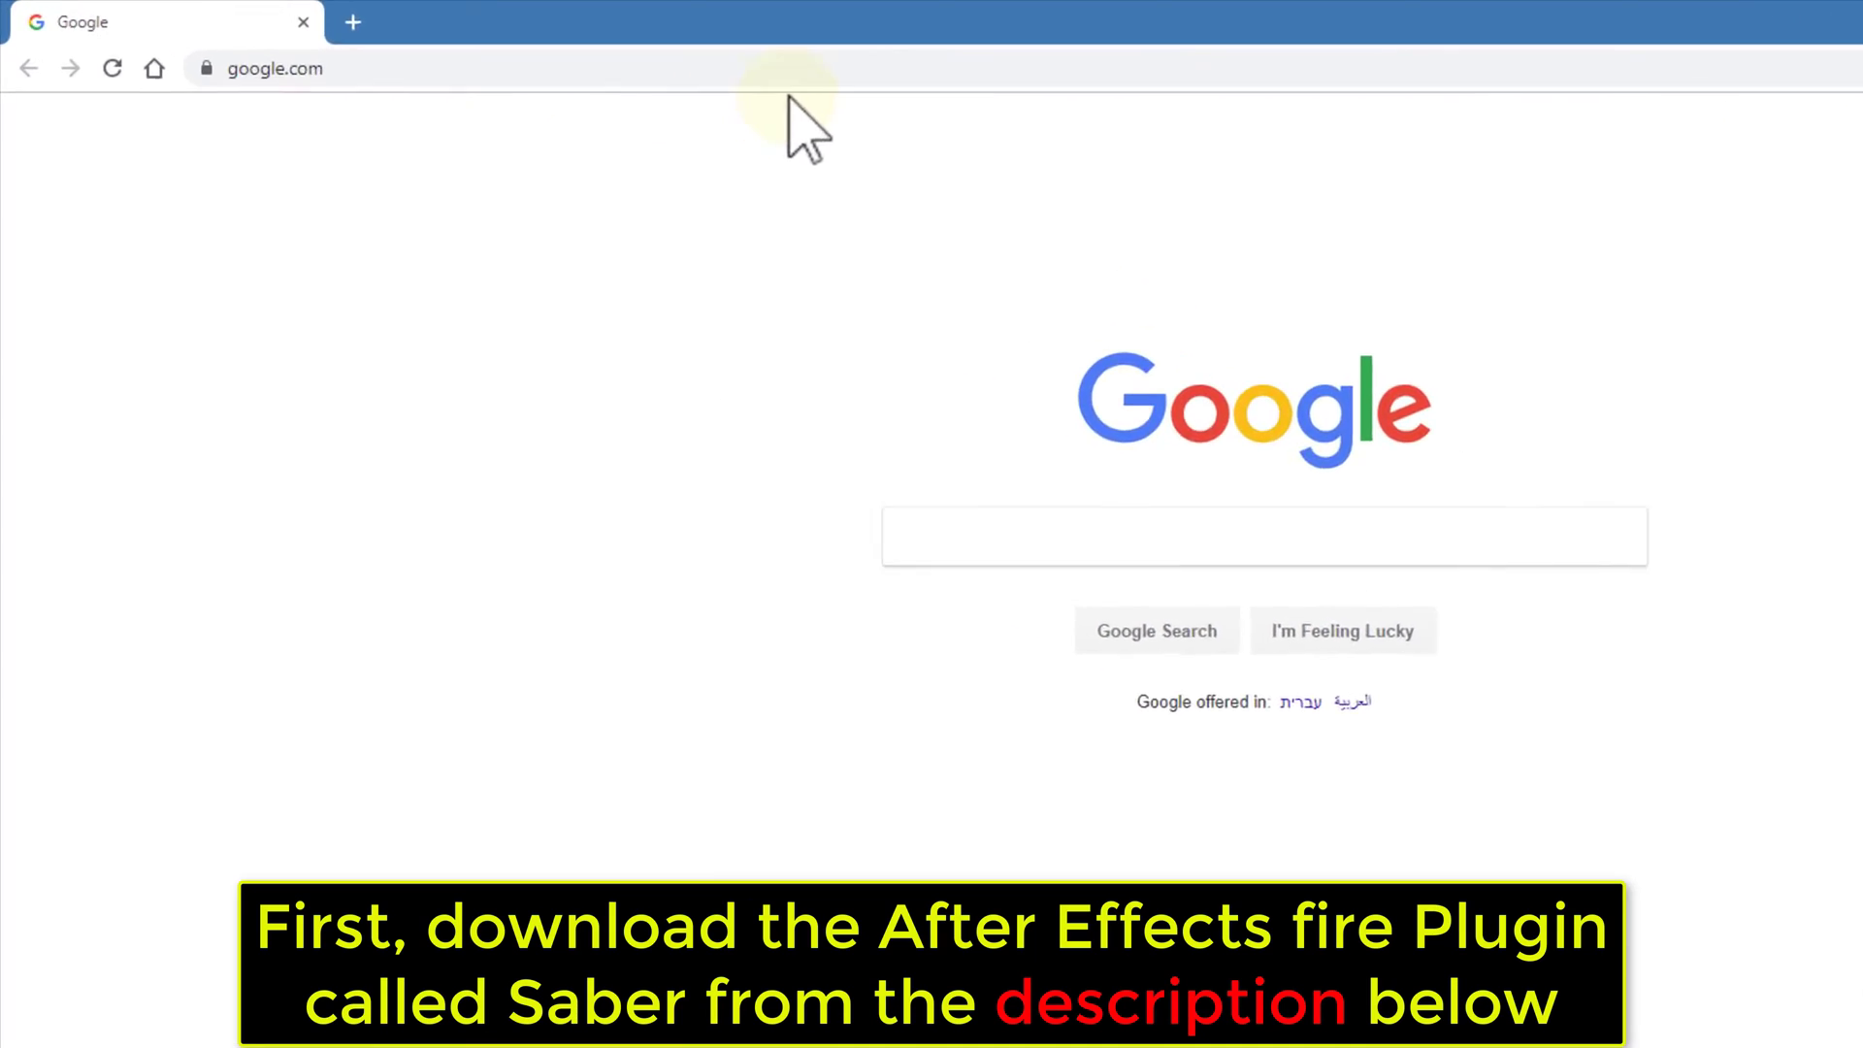
click(573, 52)
text(http://tutorials4views.blogspot.com/2018/09/after-effects-cc-2018-saber-fire-plugin.html)
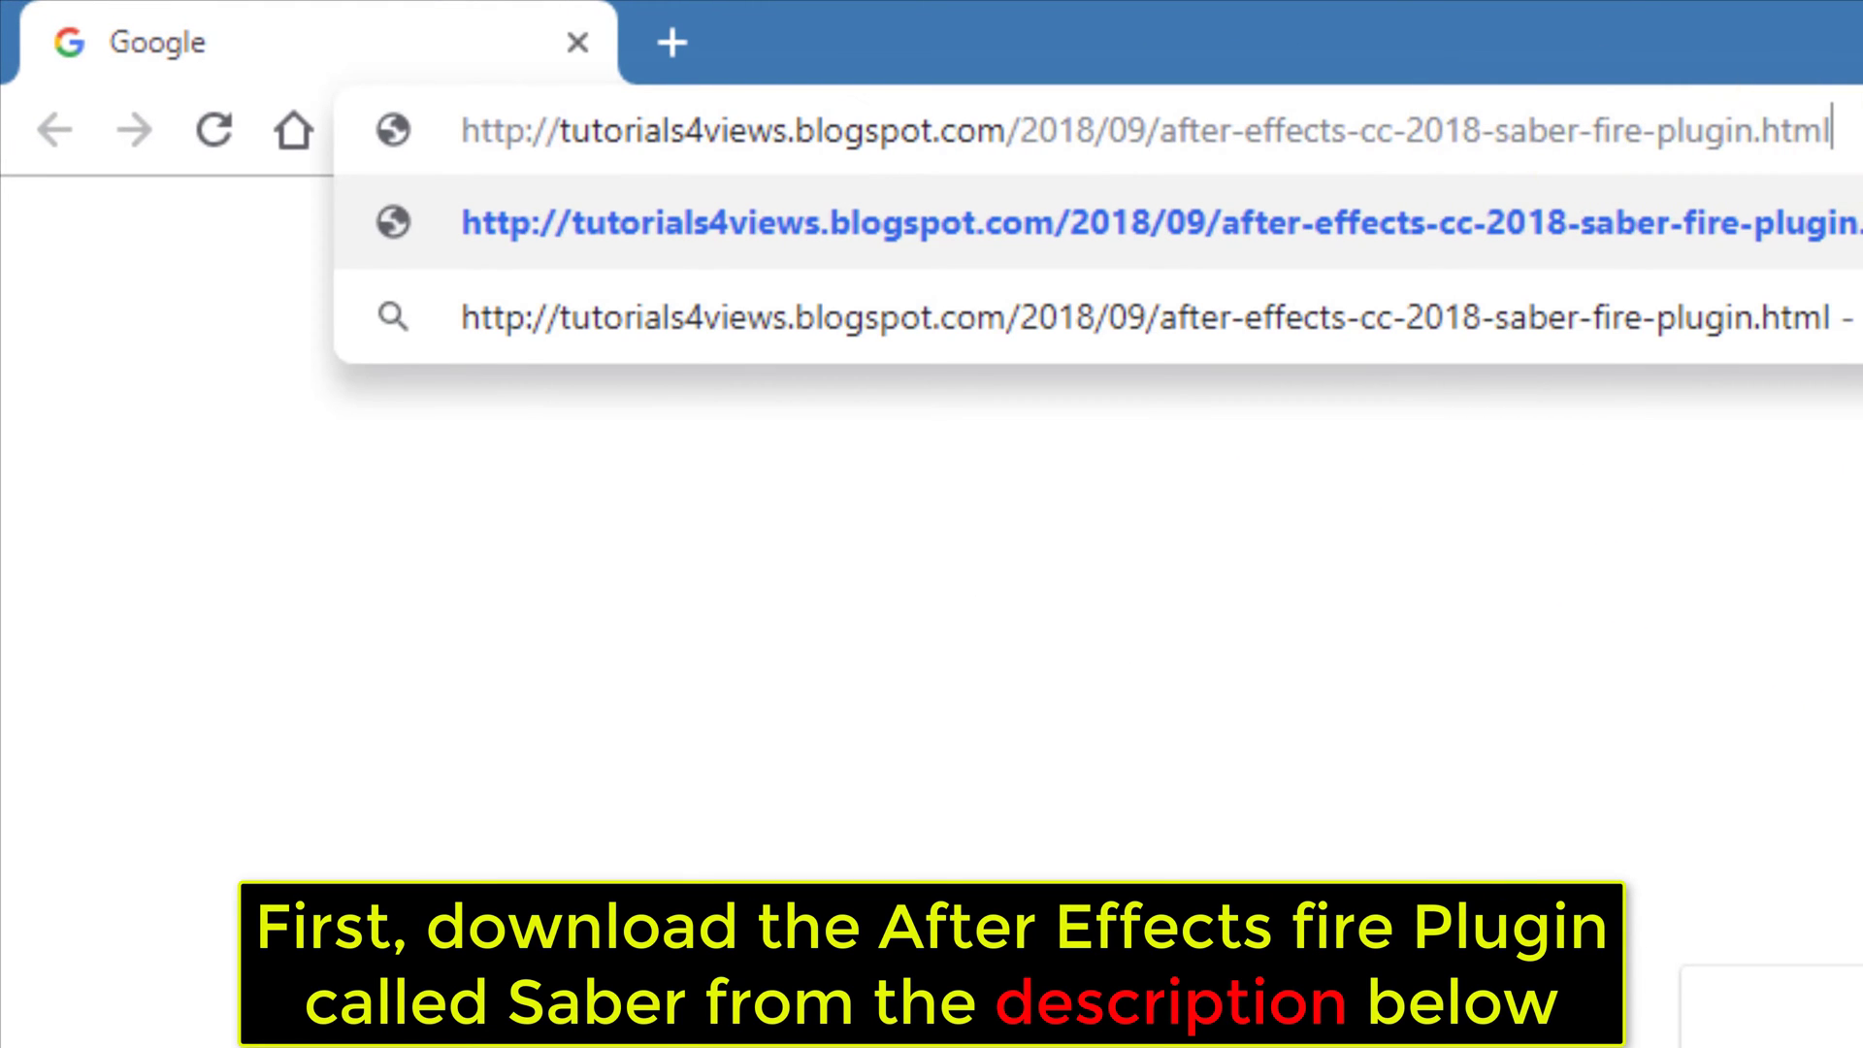
key(Return)
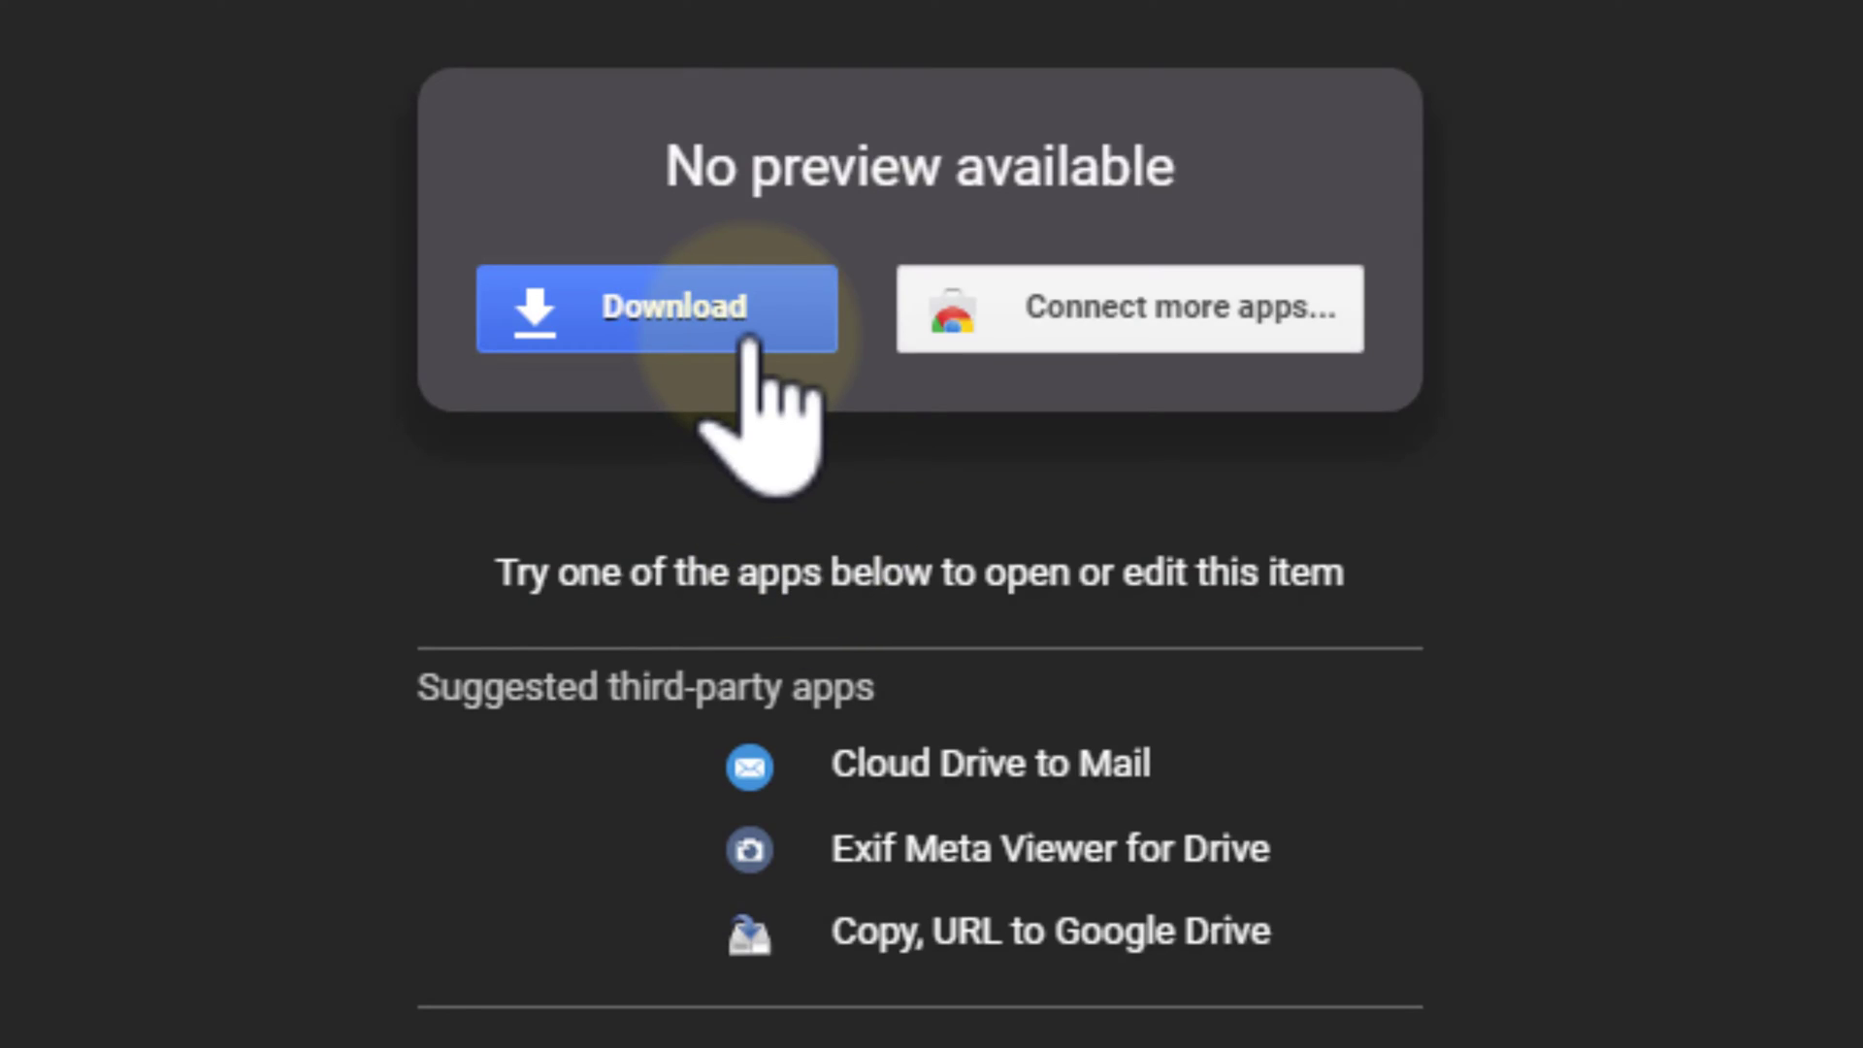
Step: Download the Saber installer from its Google Drive page
click(747, 333)
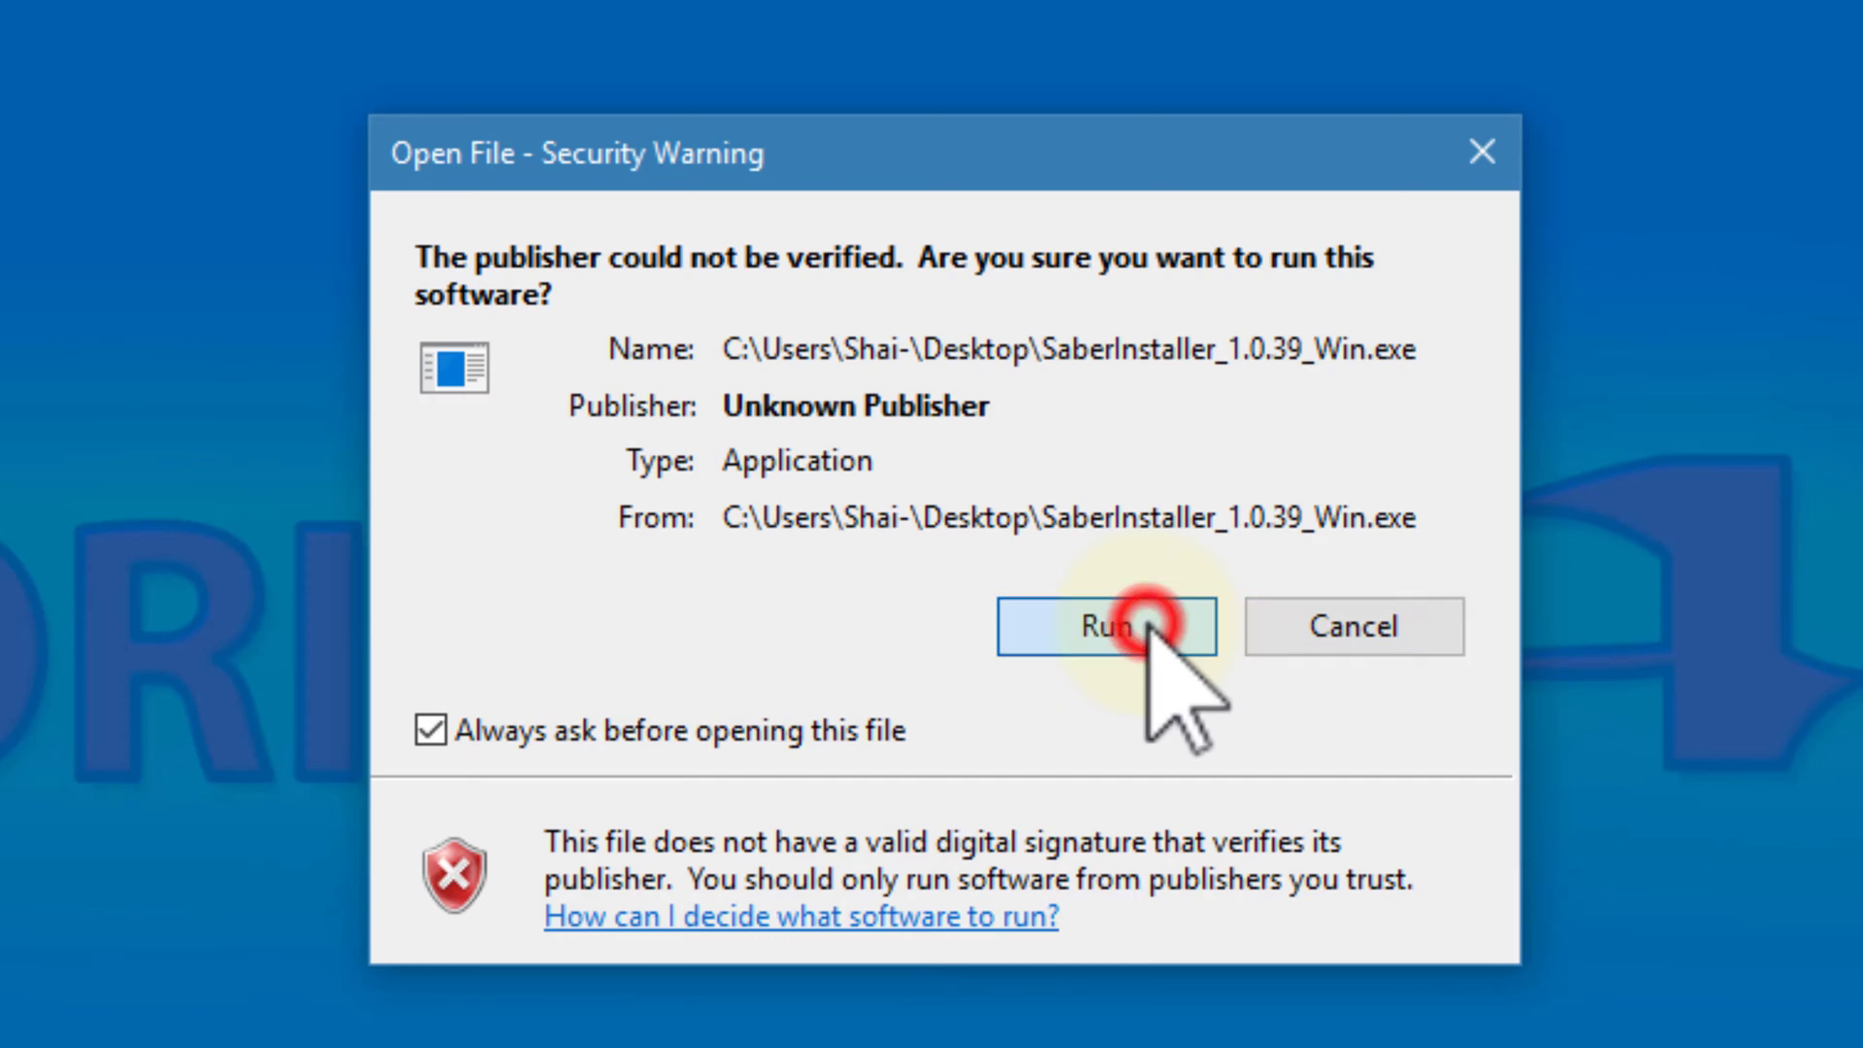
Step: Run SaberInstaller and install Saber for After Effects CC2018
click(1148, 626)
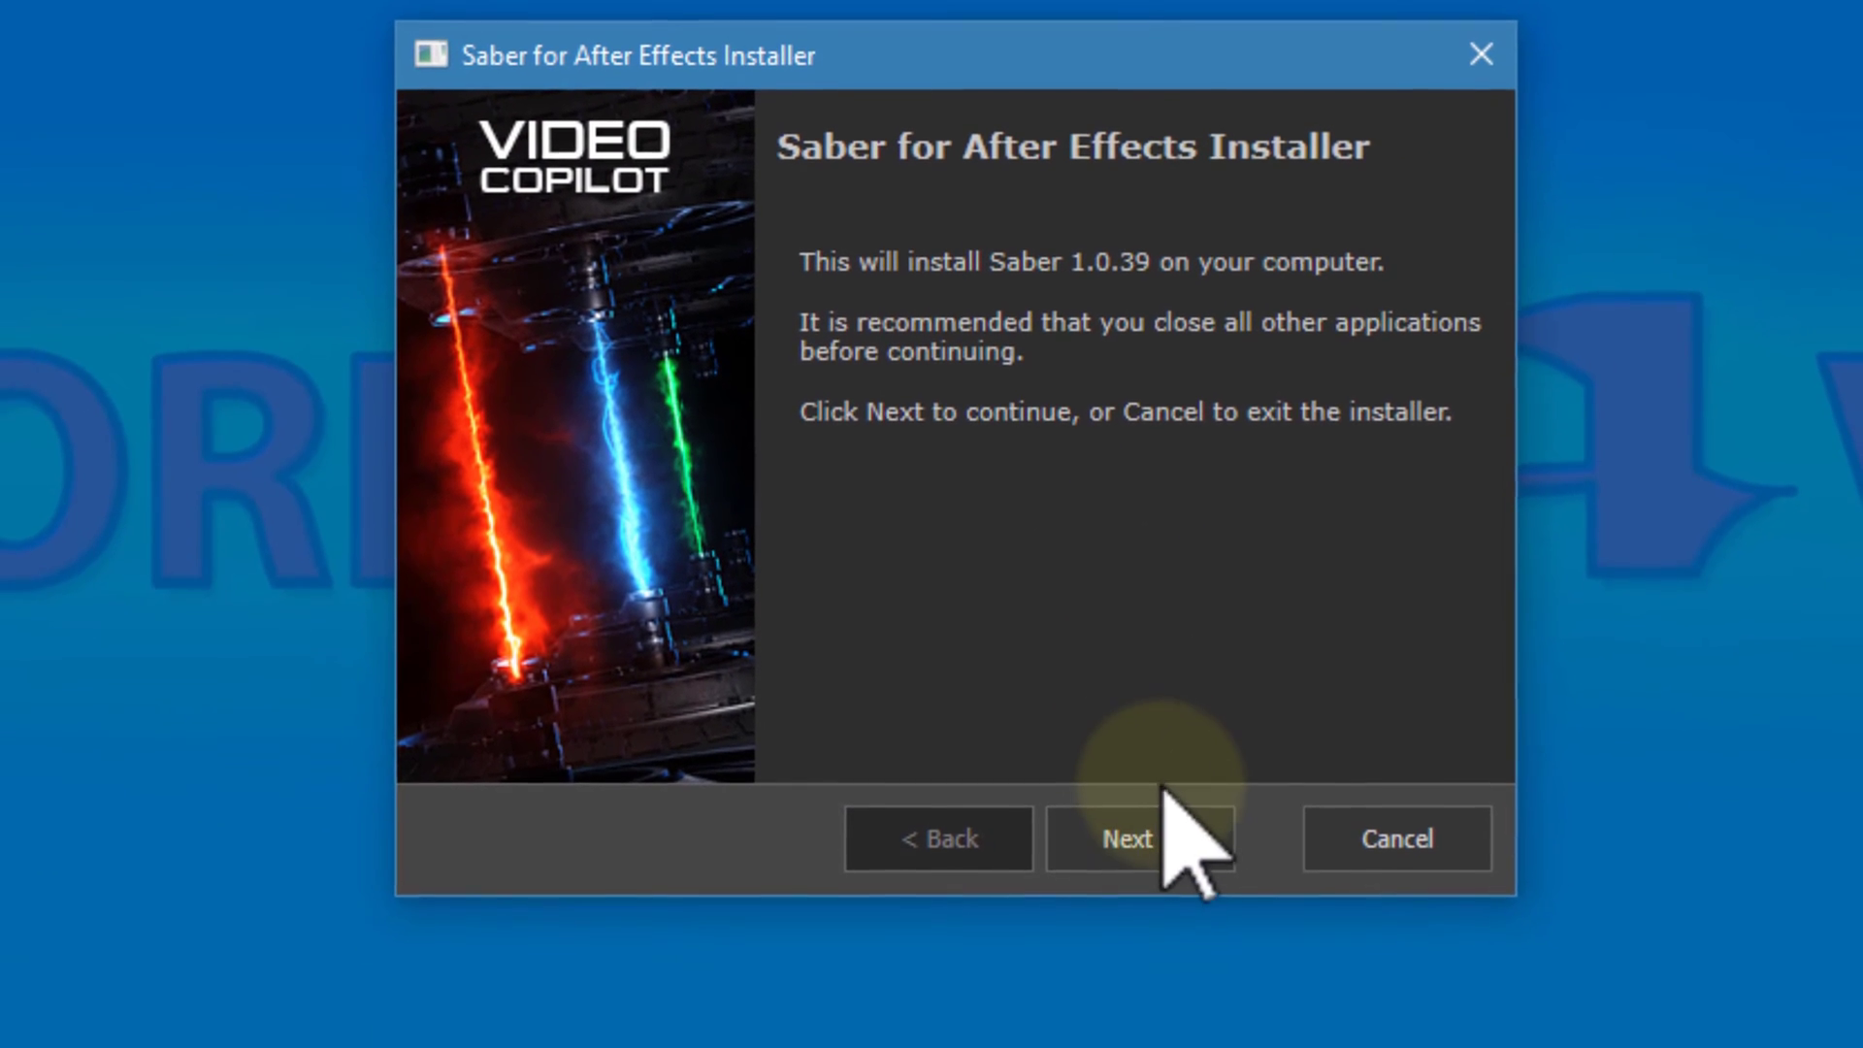
click(1195, 836)
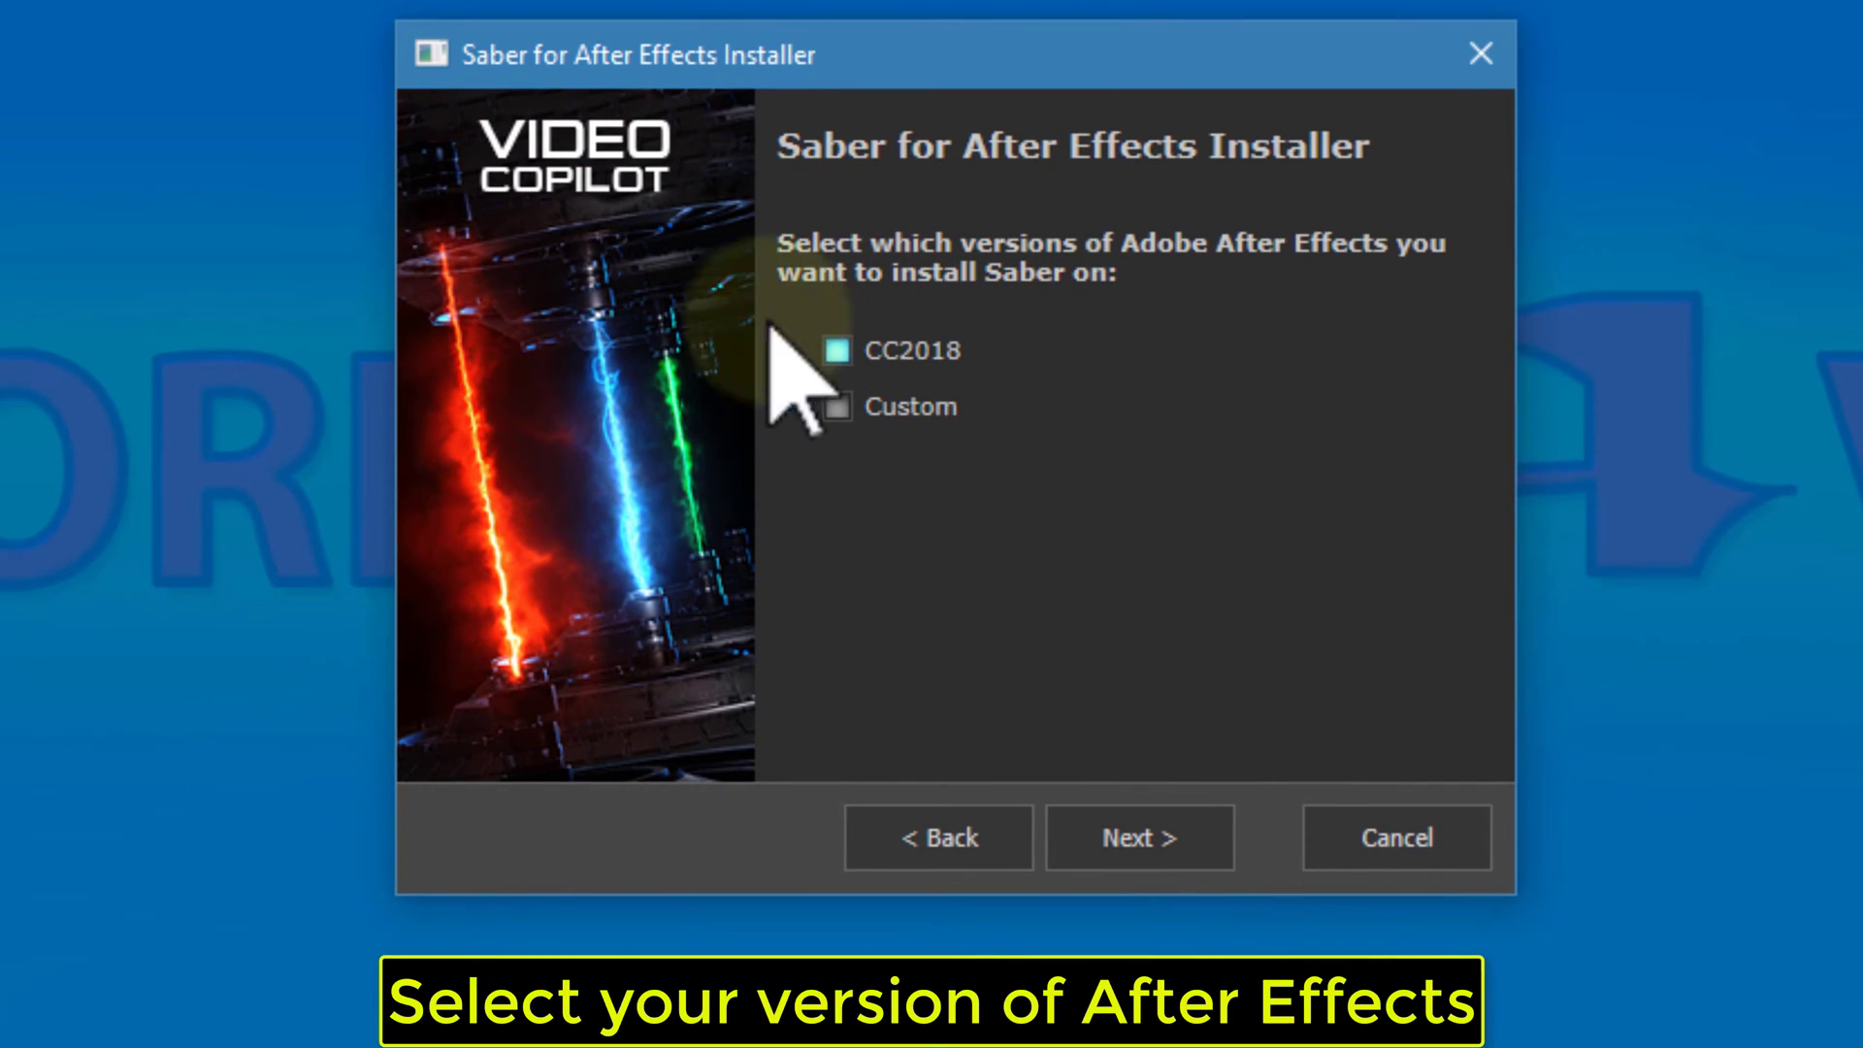
click(1196, 820)
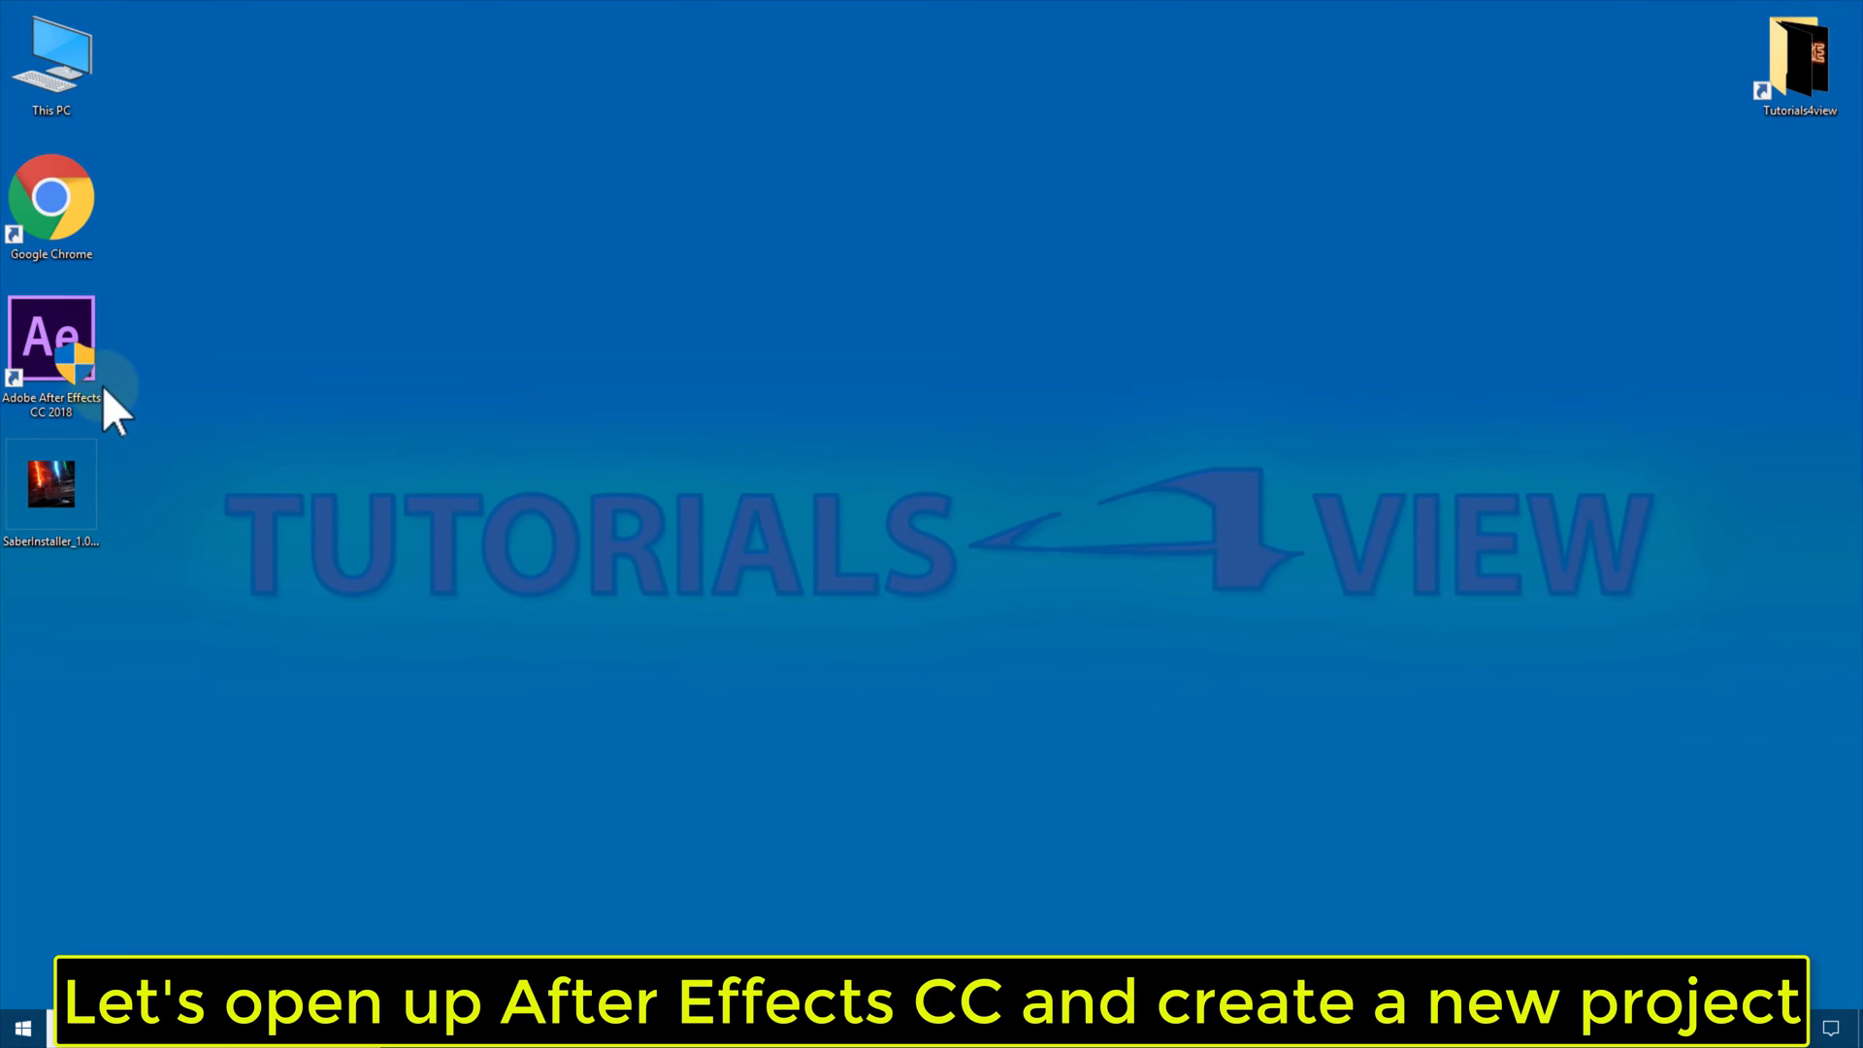
Step: Launch After Effects CC 2018 from its desktop shortcut
double_click(80, 373)
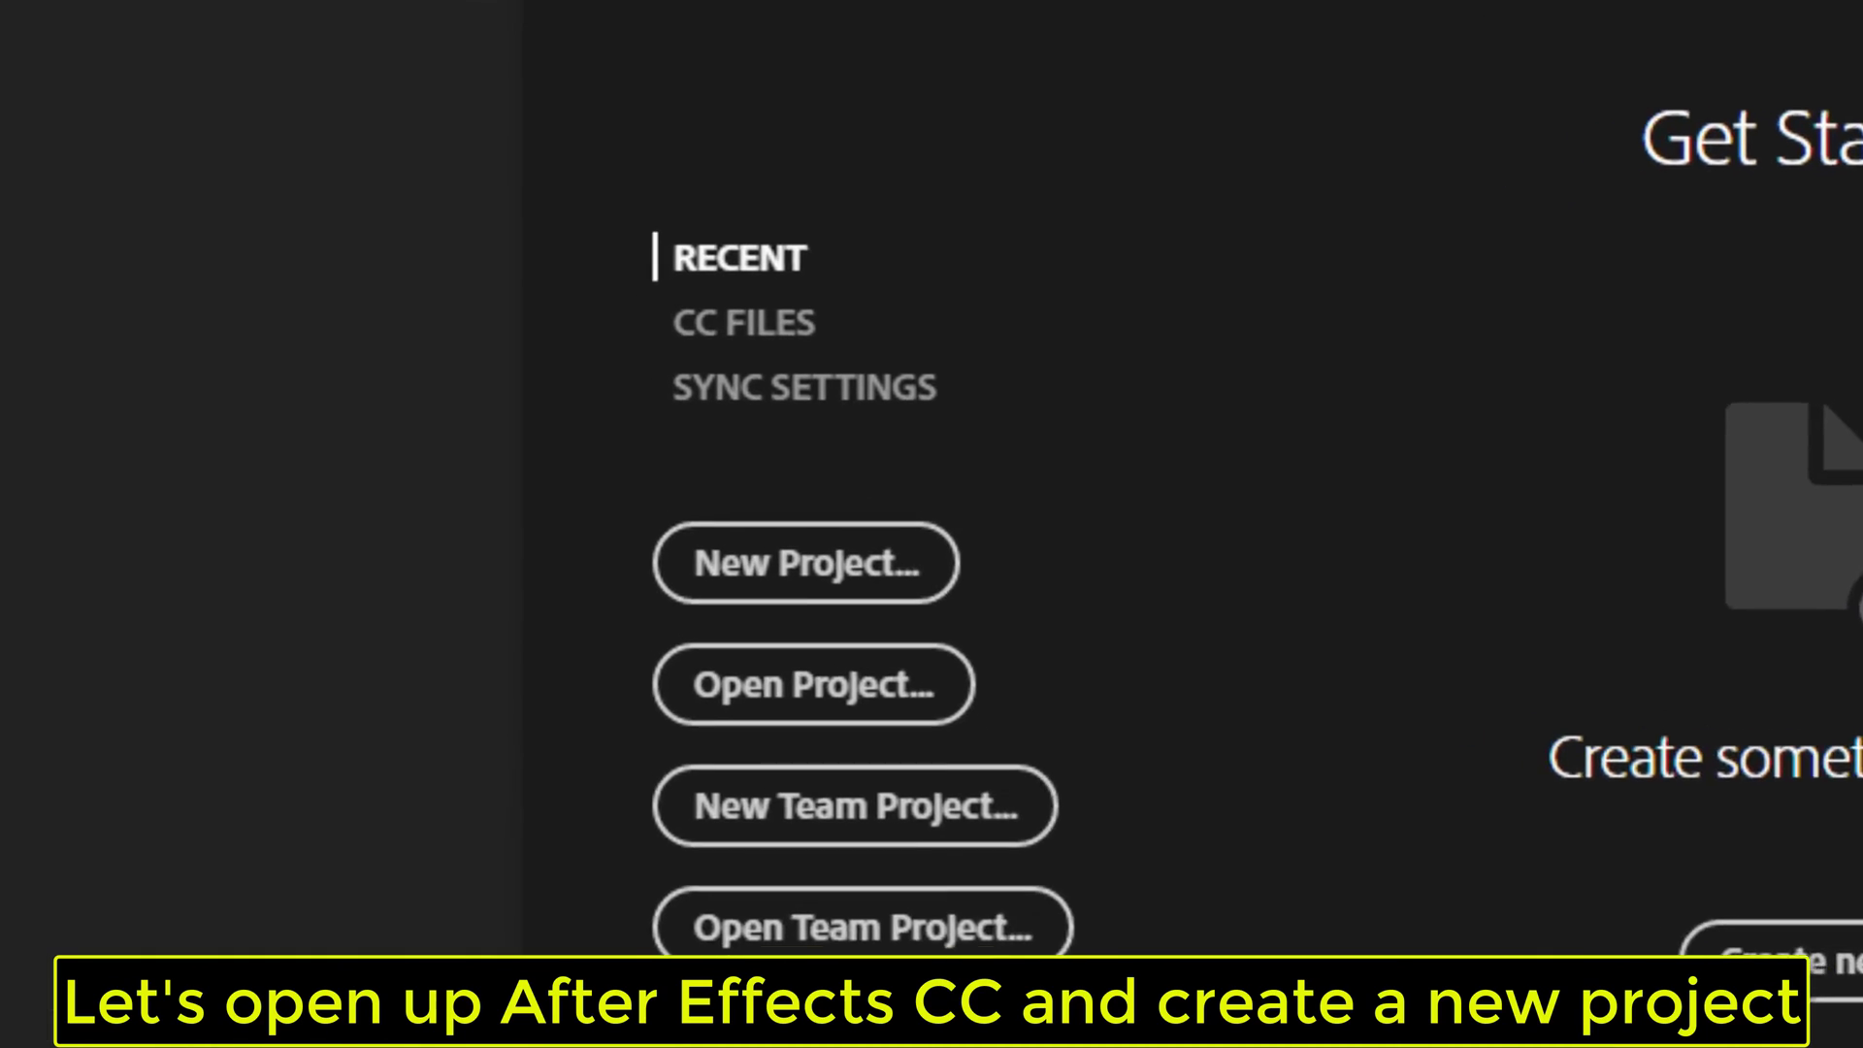
Step: Start a new project containing Comp 1 with a 0:00:05:00 duration
click(941, 600)
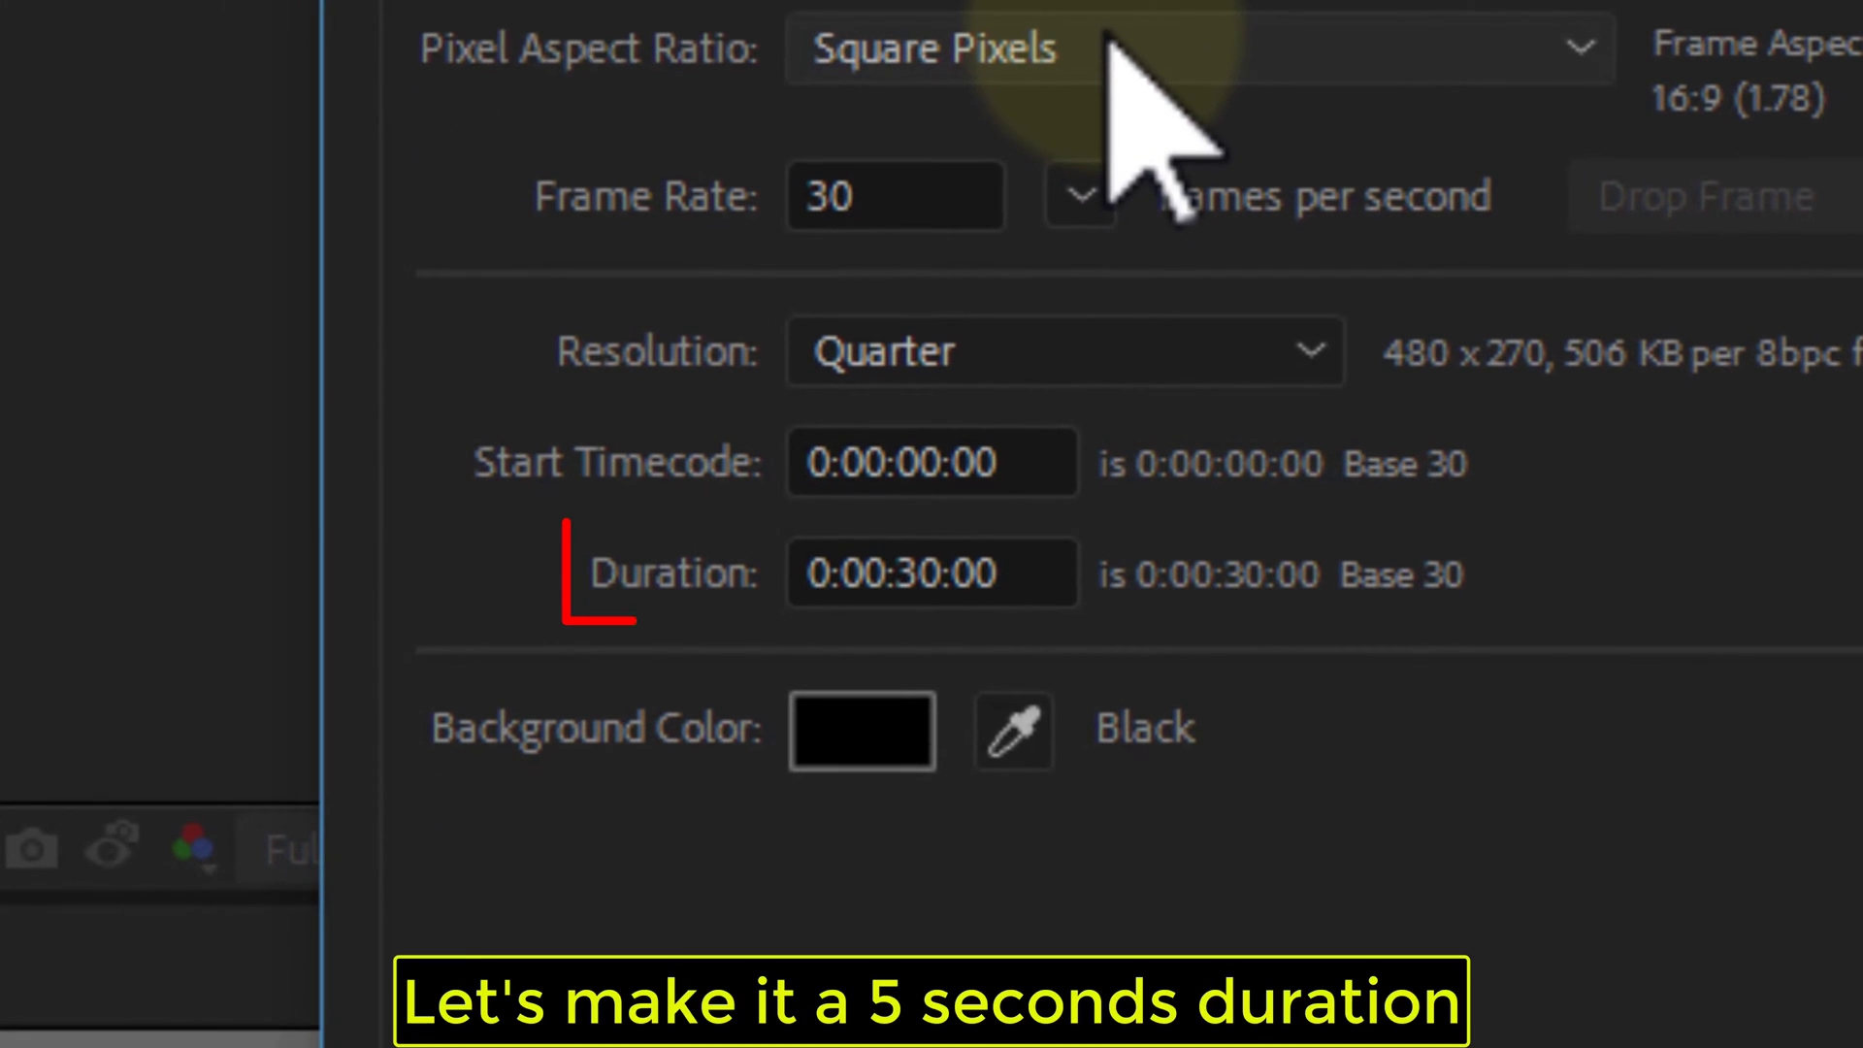
click(941, 561)
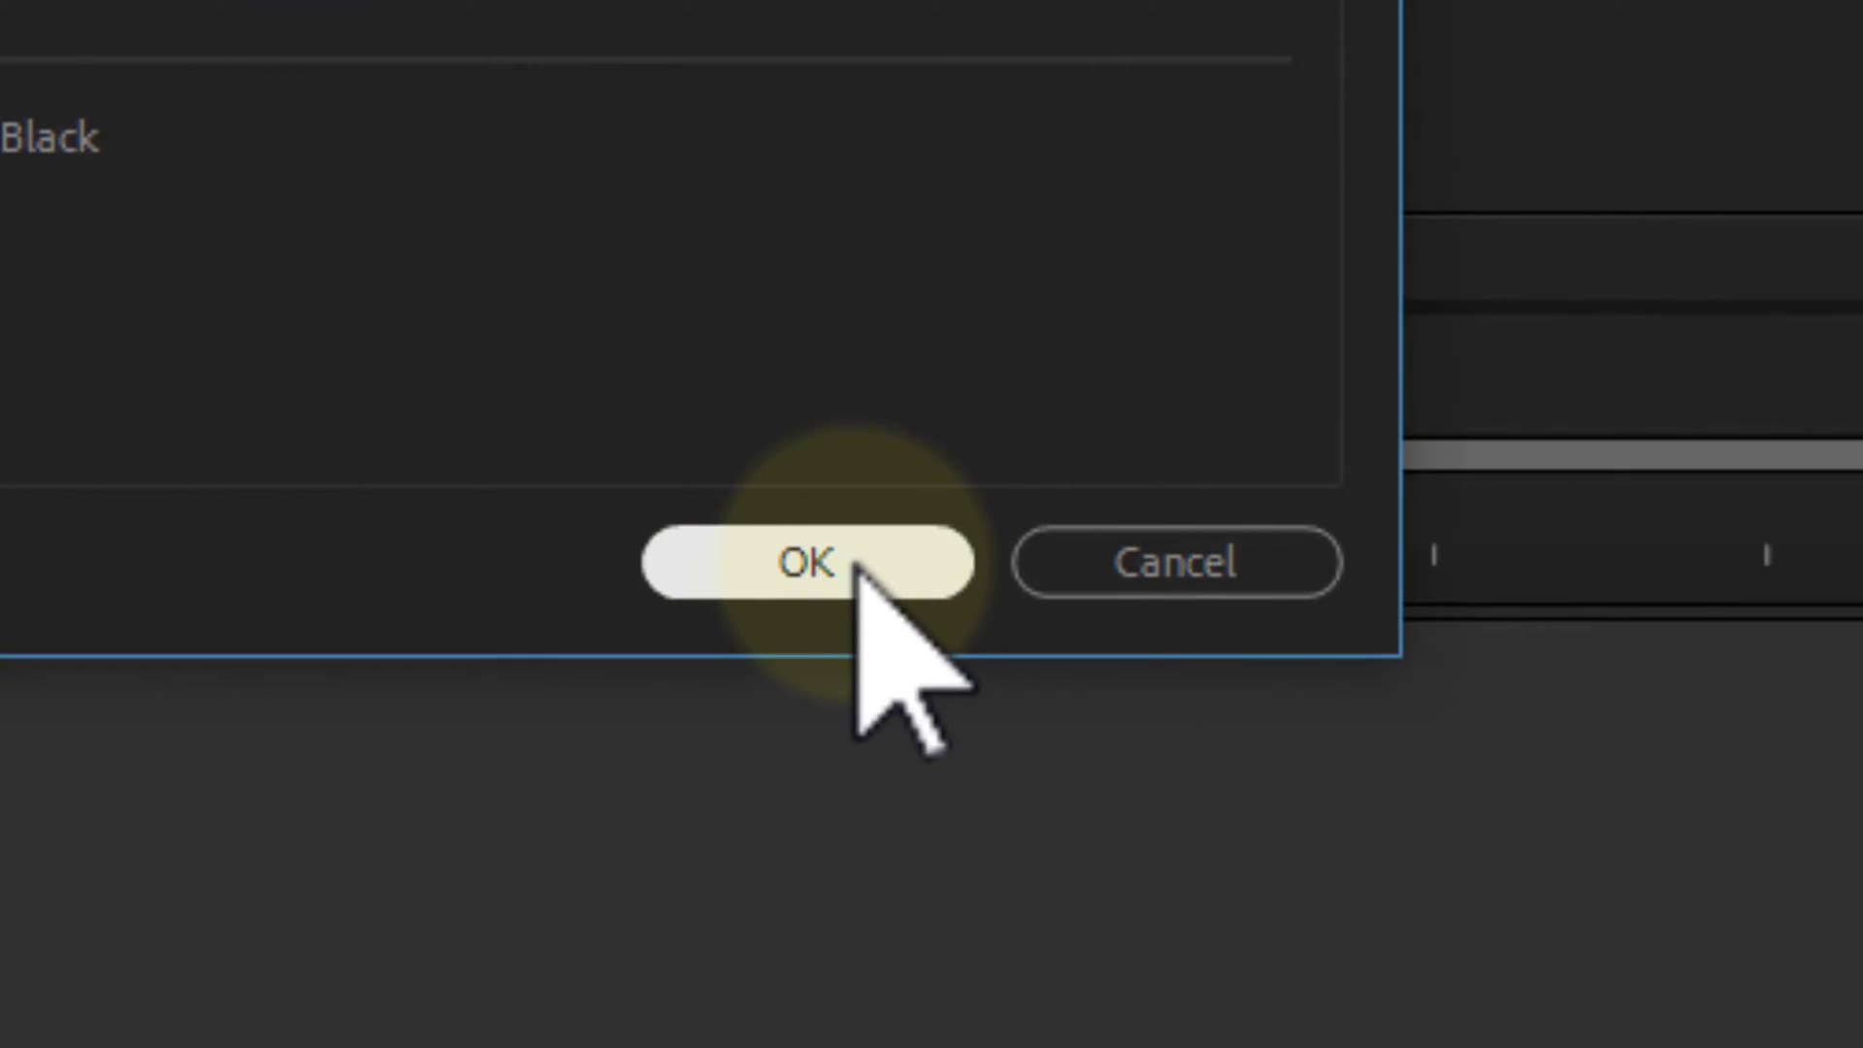
click(854, 566)
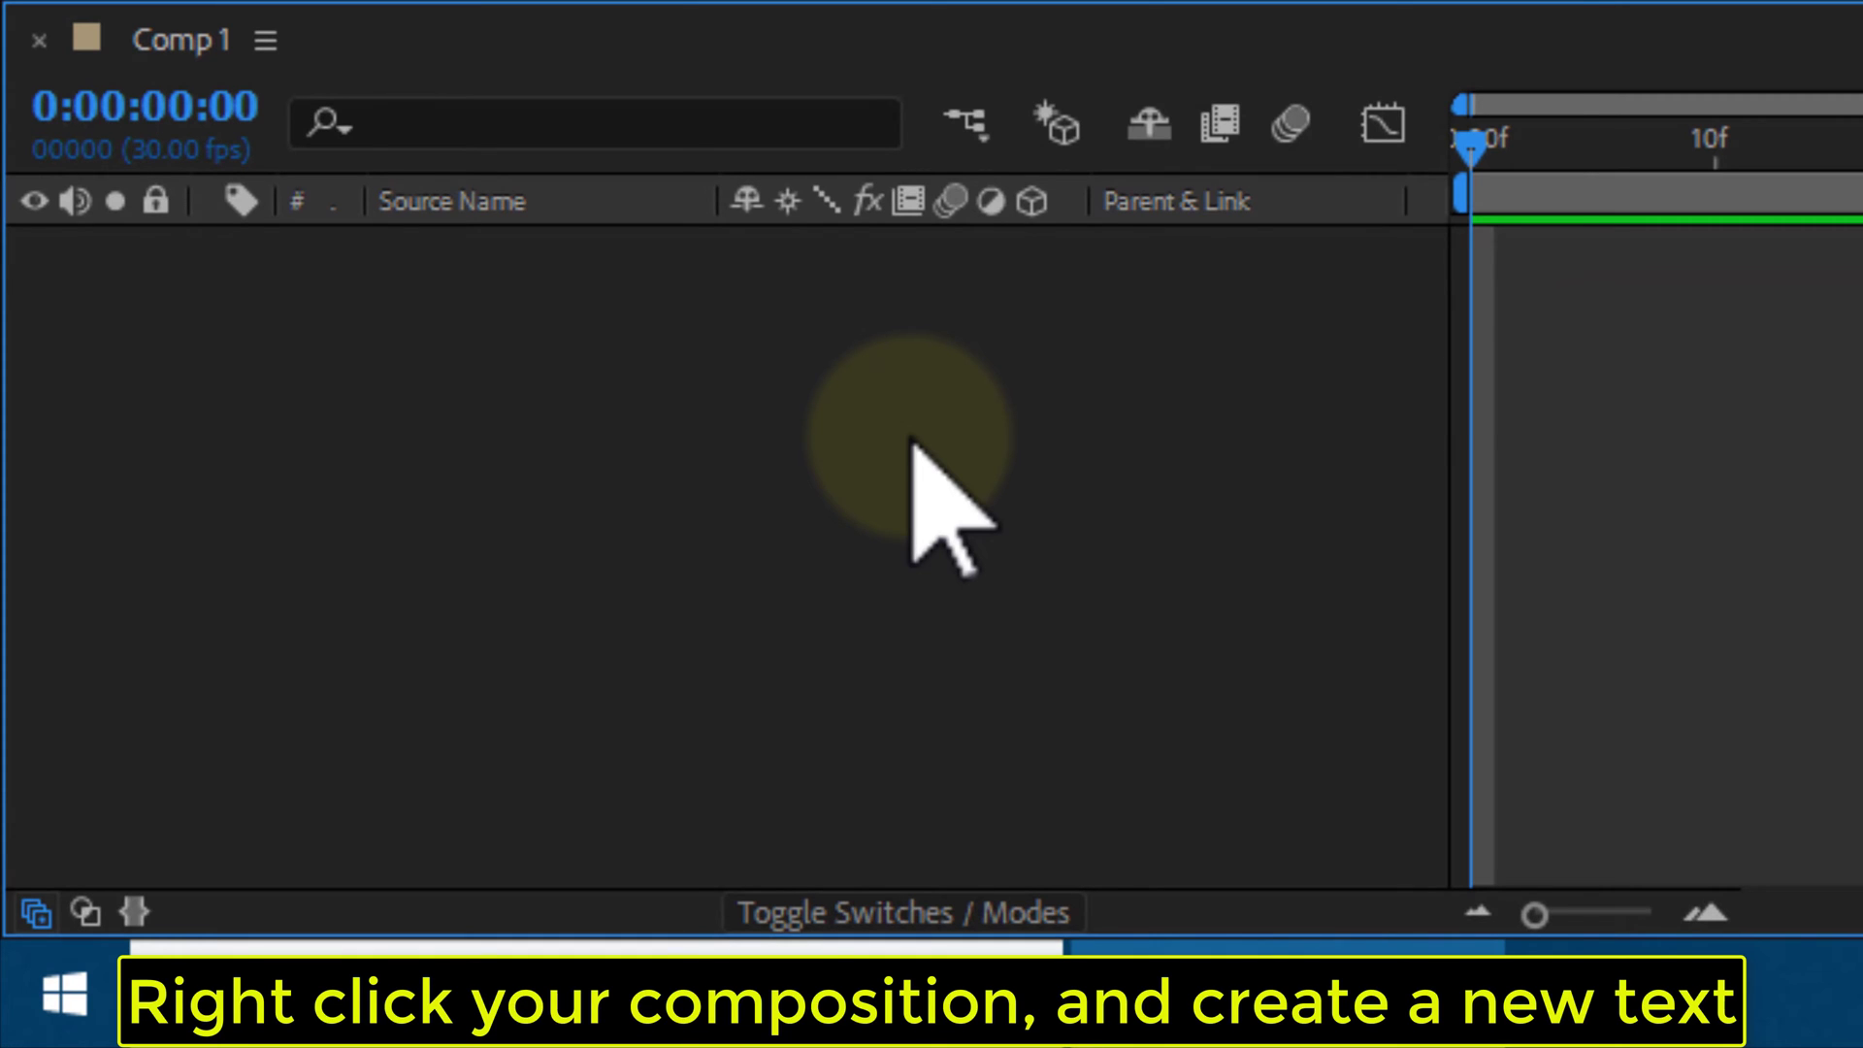
Step: Add a FIRE text layer, size it to 385 px, and center it in the frame
right_click(912, 441)
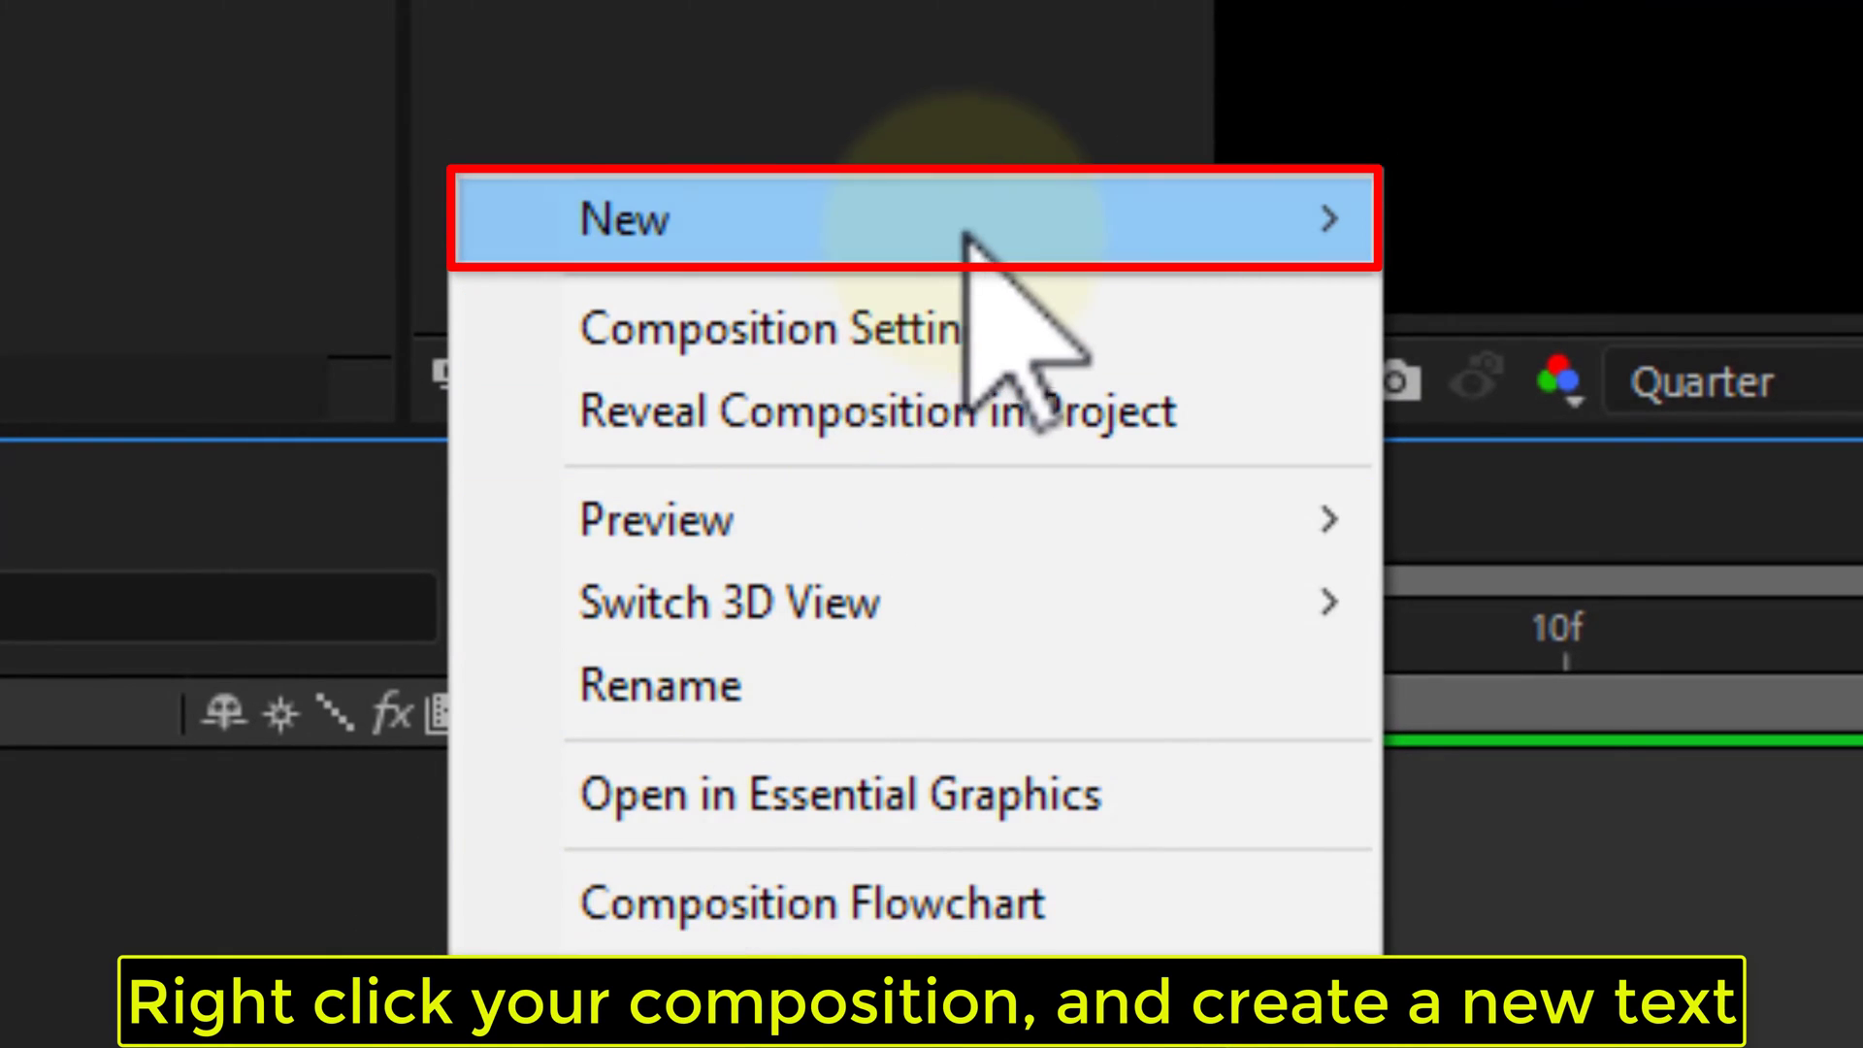
mouse_move(349, 254)
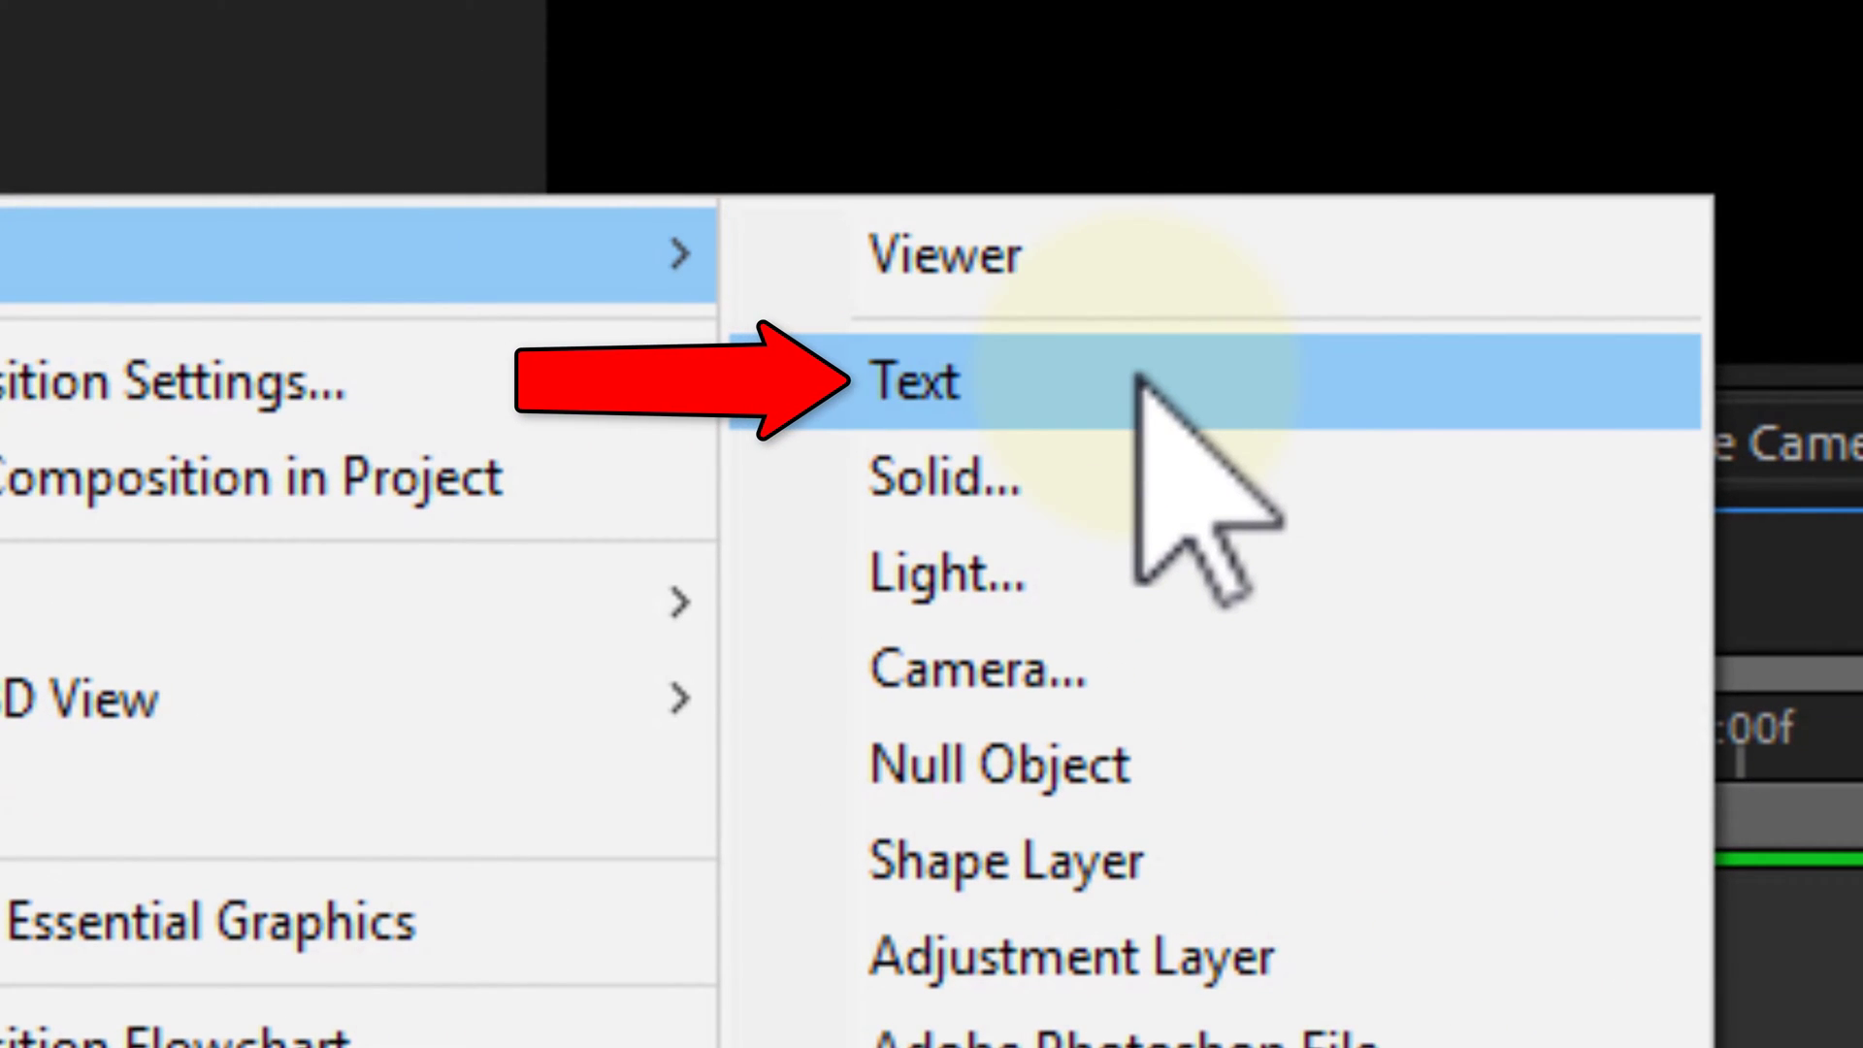
click(1139, 379)
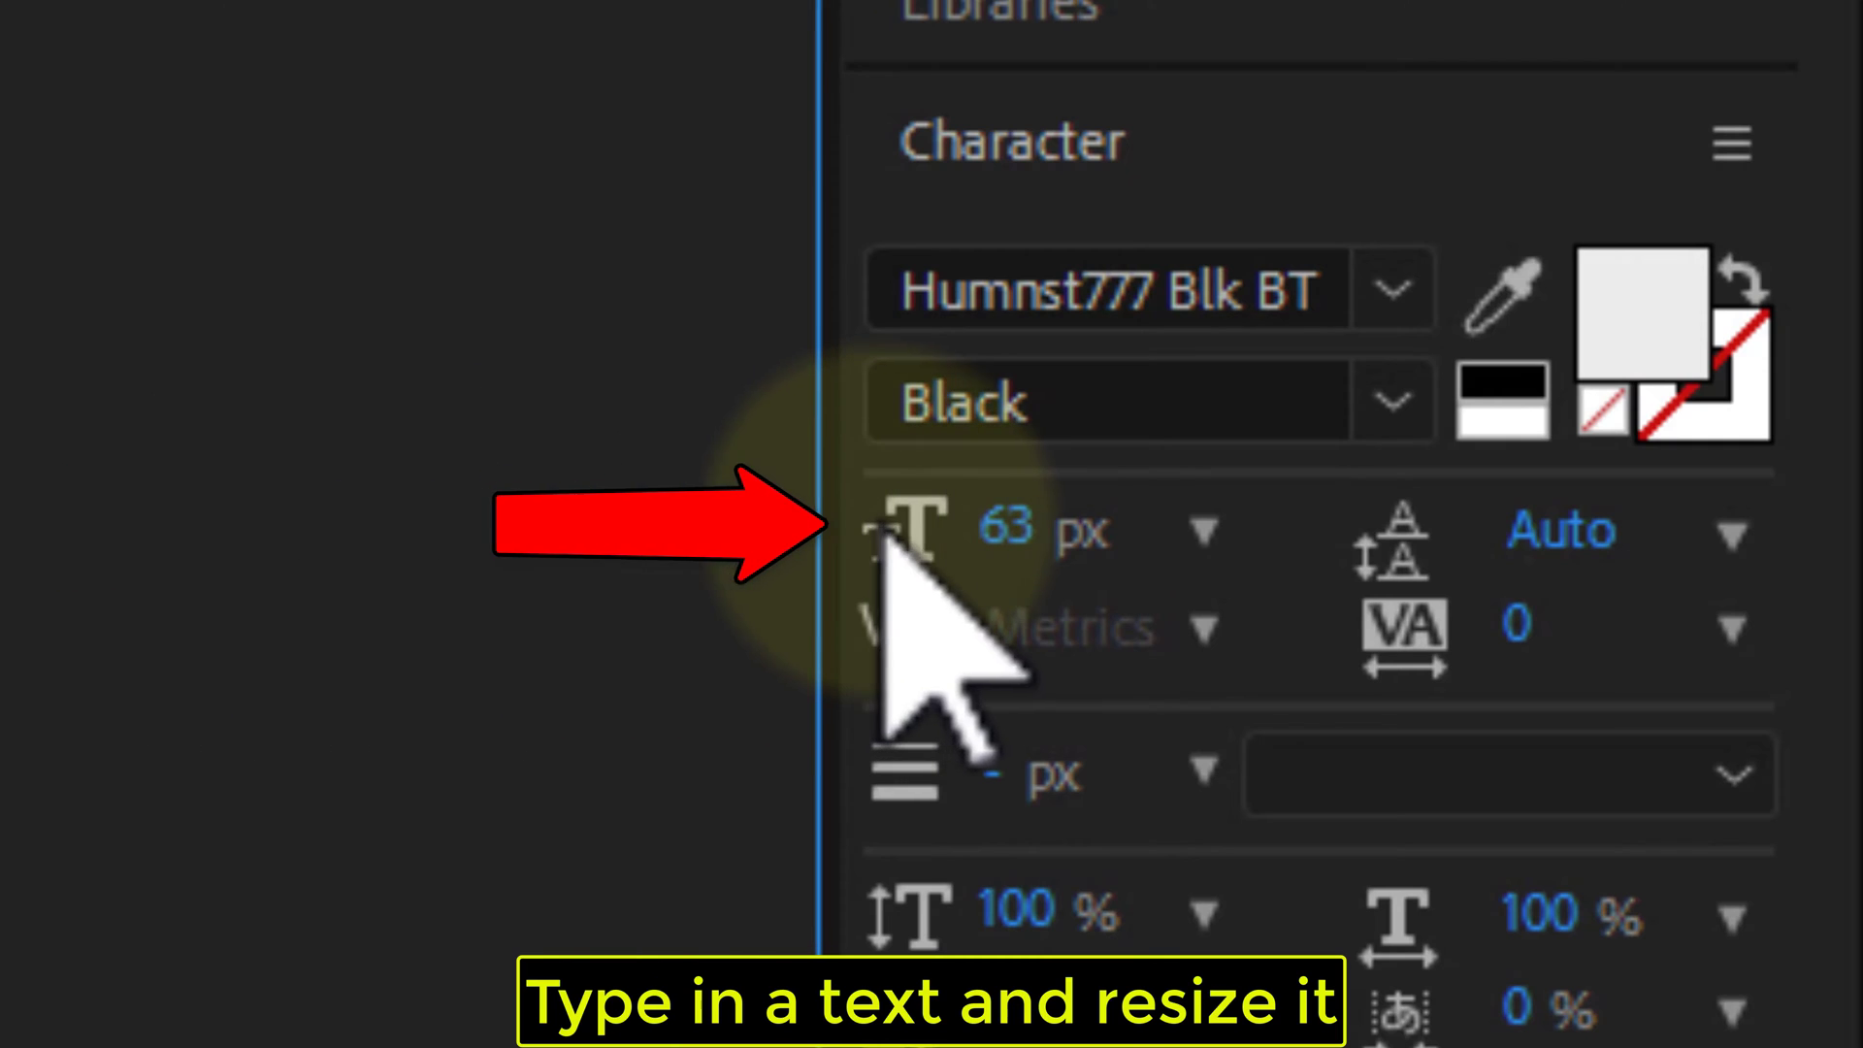
drag(1009, 529, 1843, 482)
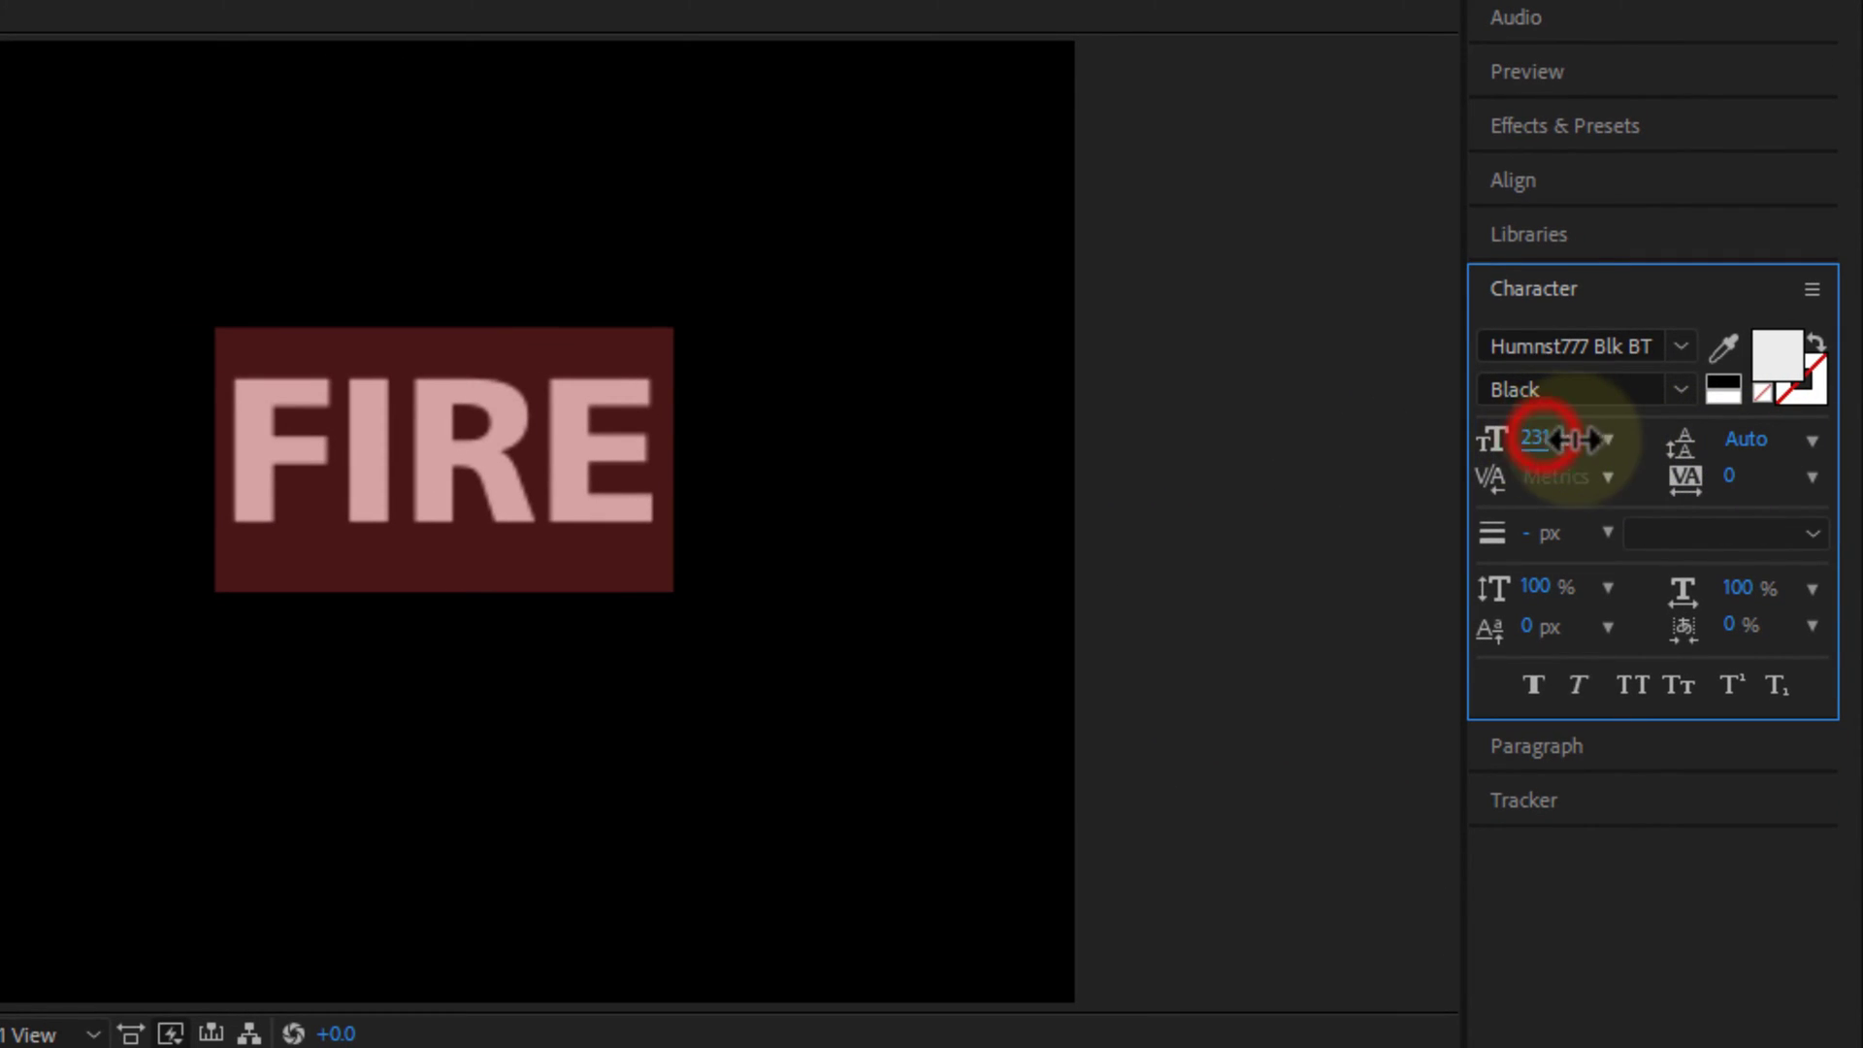
drag(1581, 439, 1824, 451)
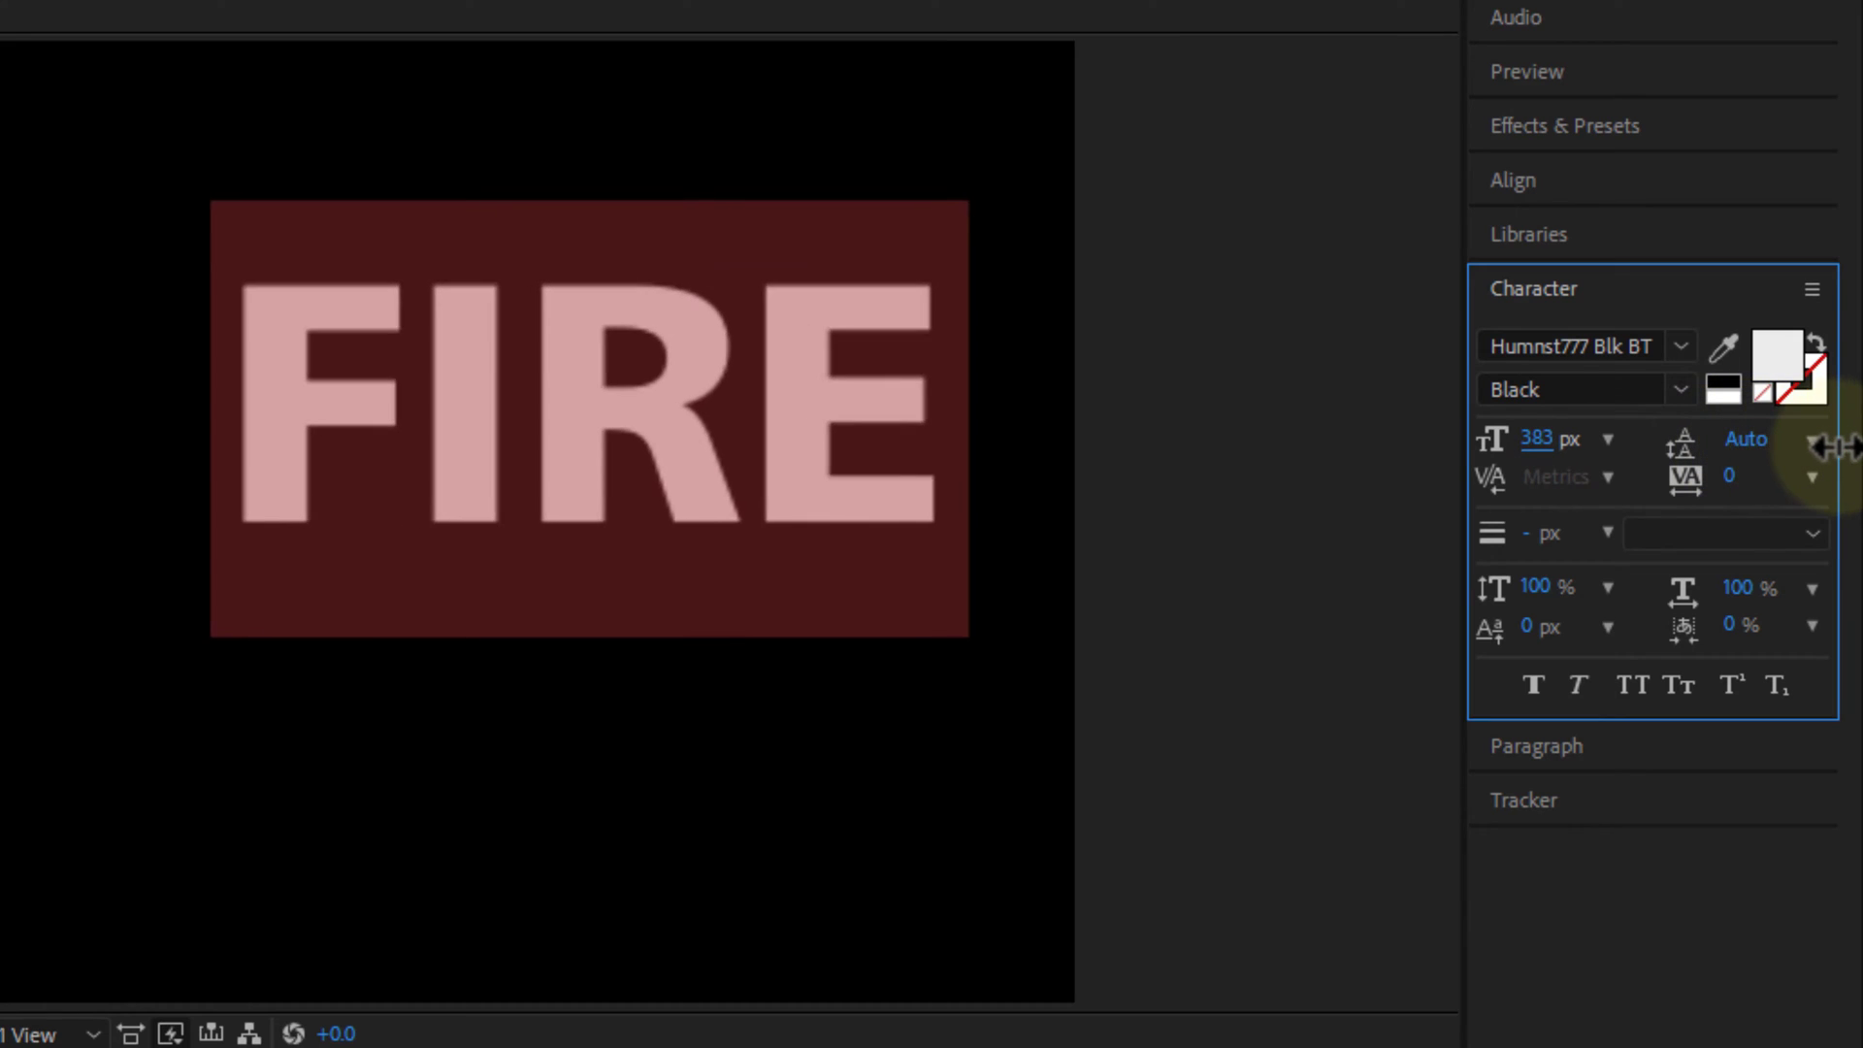
click(1063, 676)
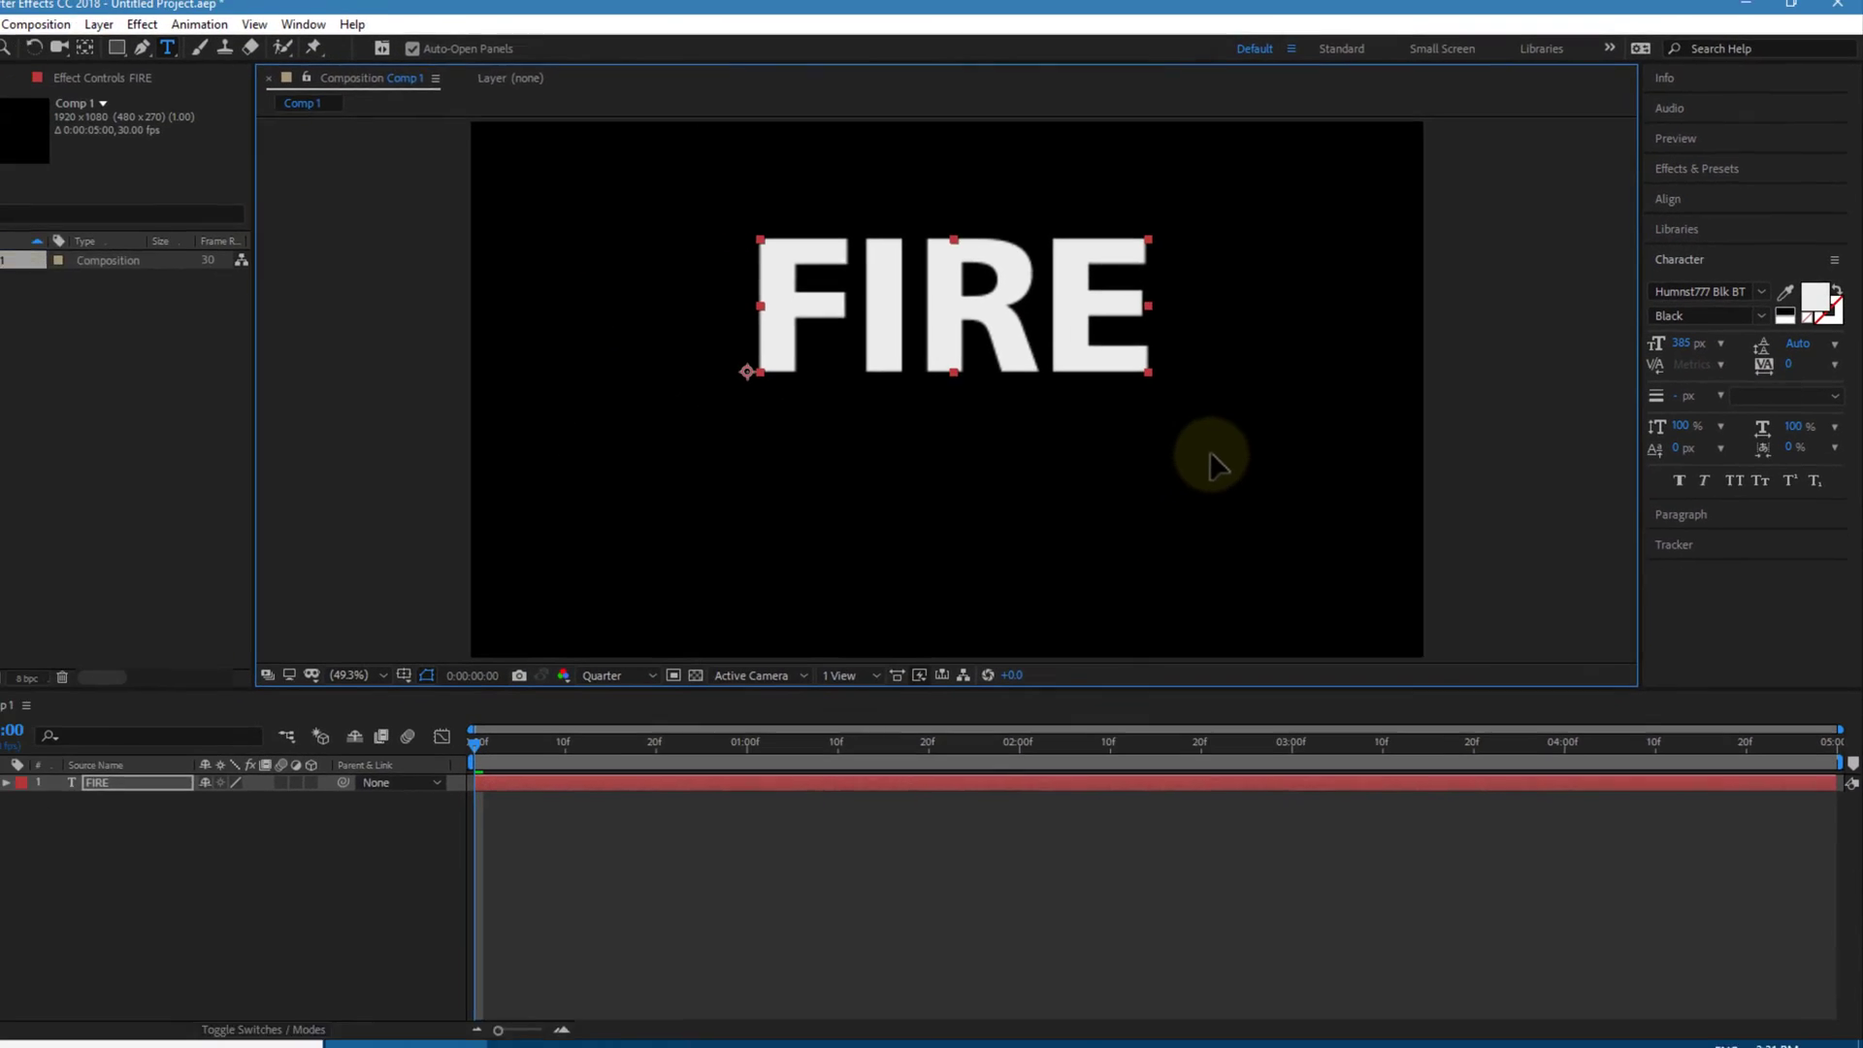
drag(1215, 450, 1220, 545)
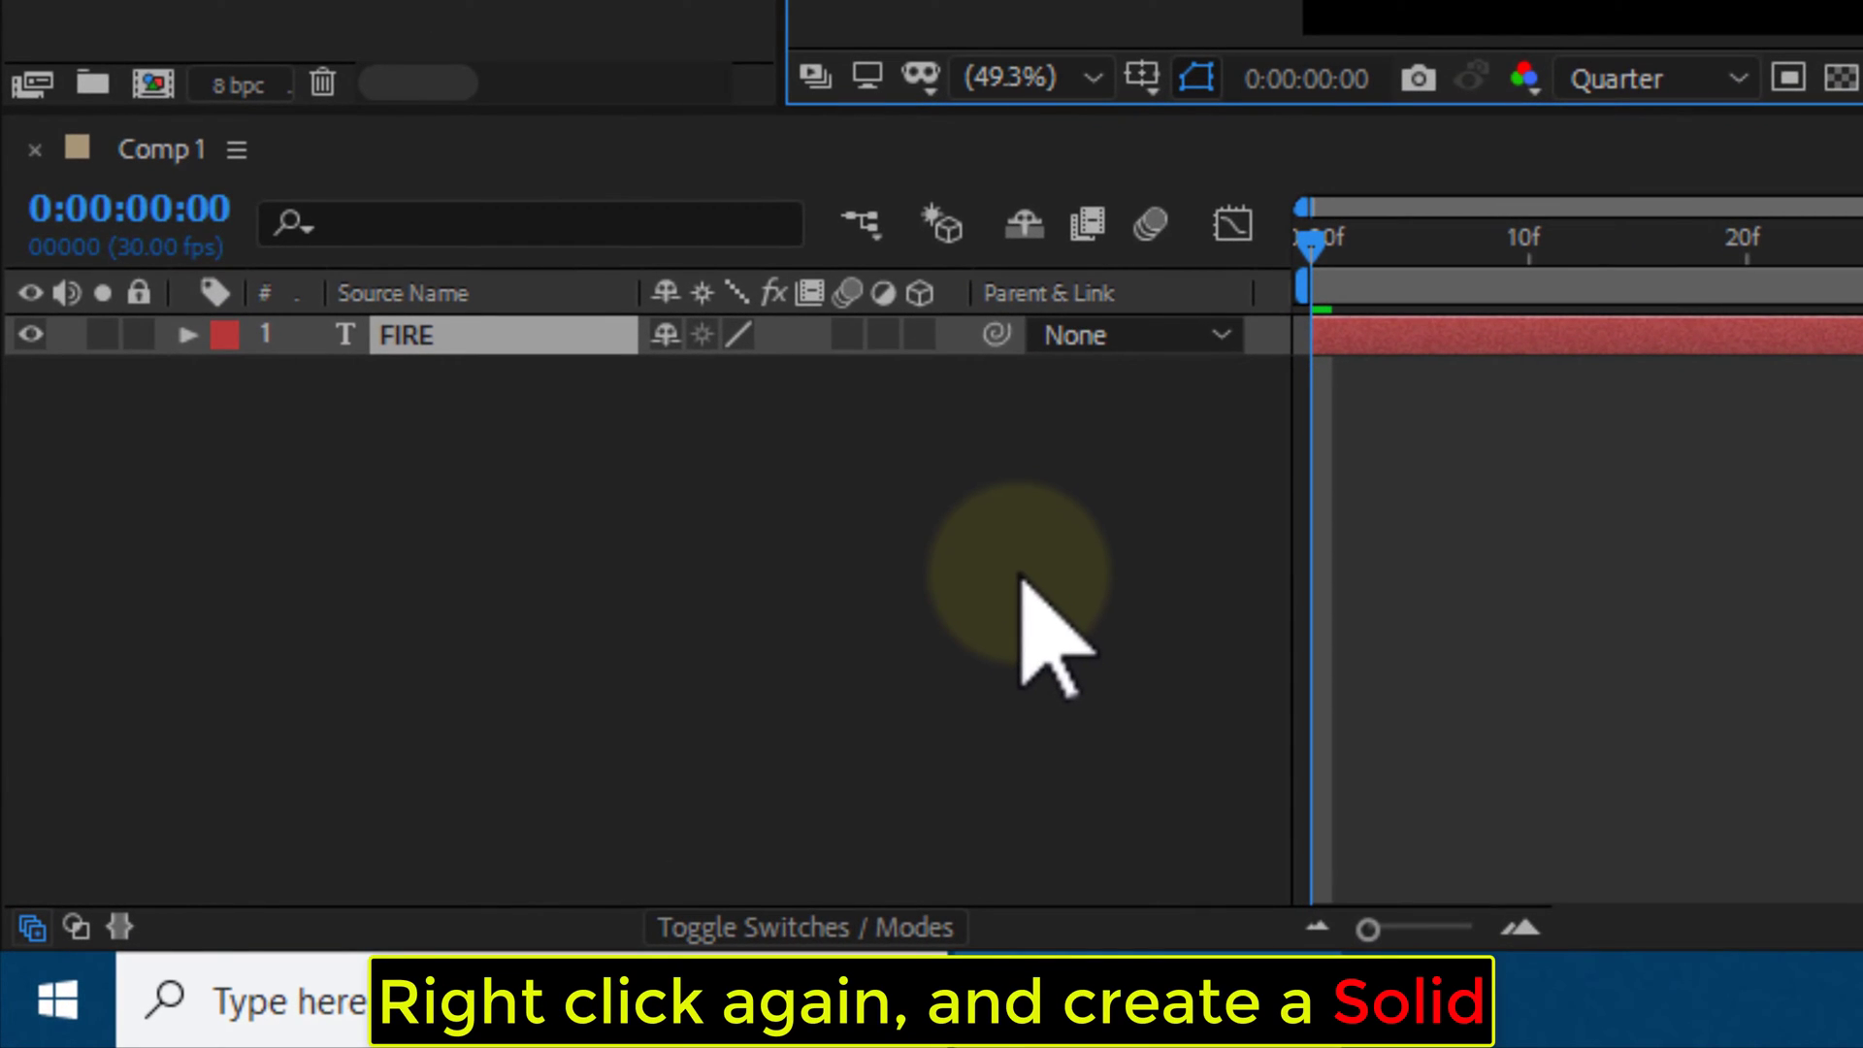
Step: Add a default Dark Gray Solid 1 layer above the FIRE text
right_click(1020, 579)
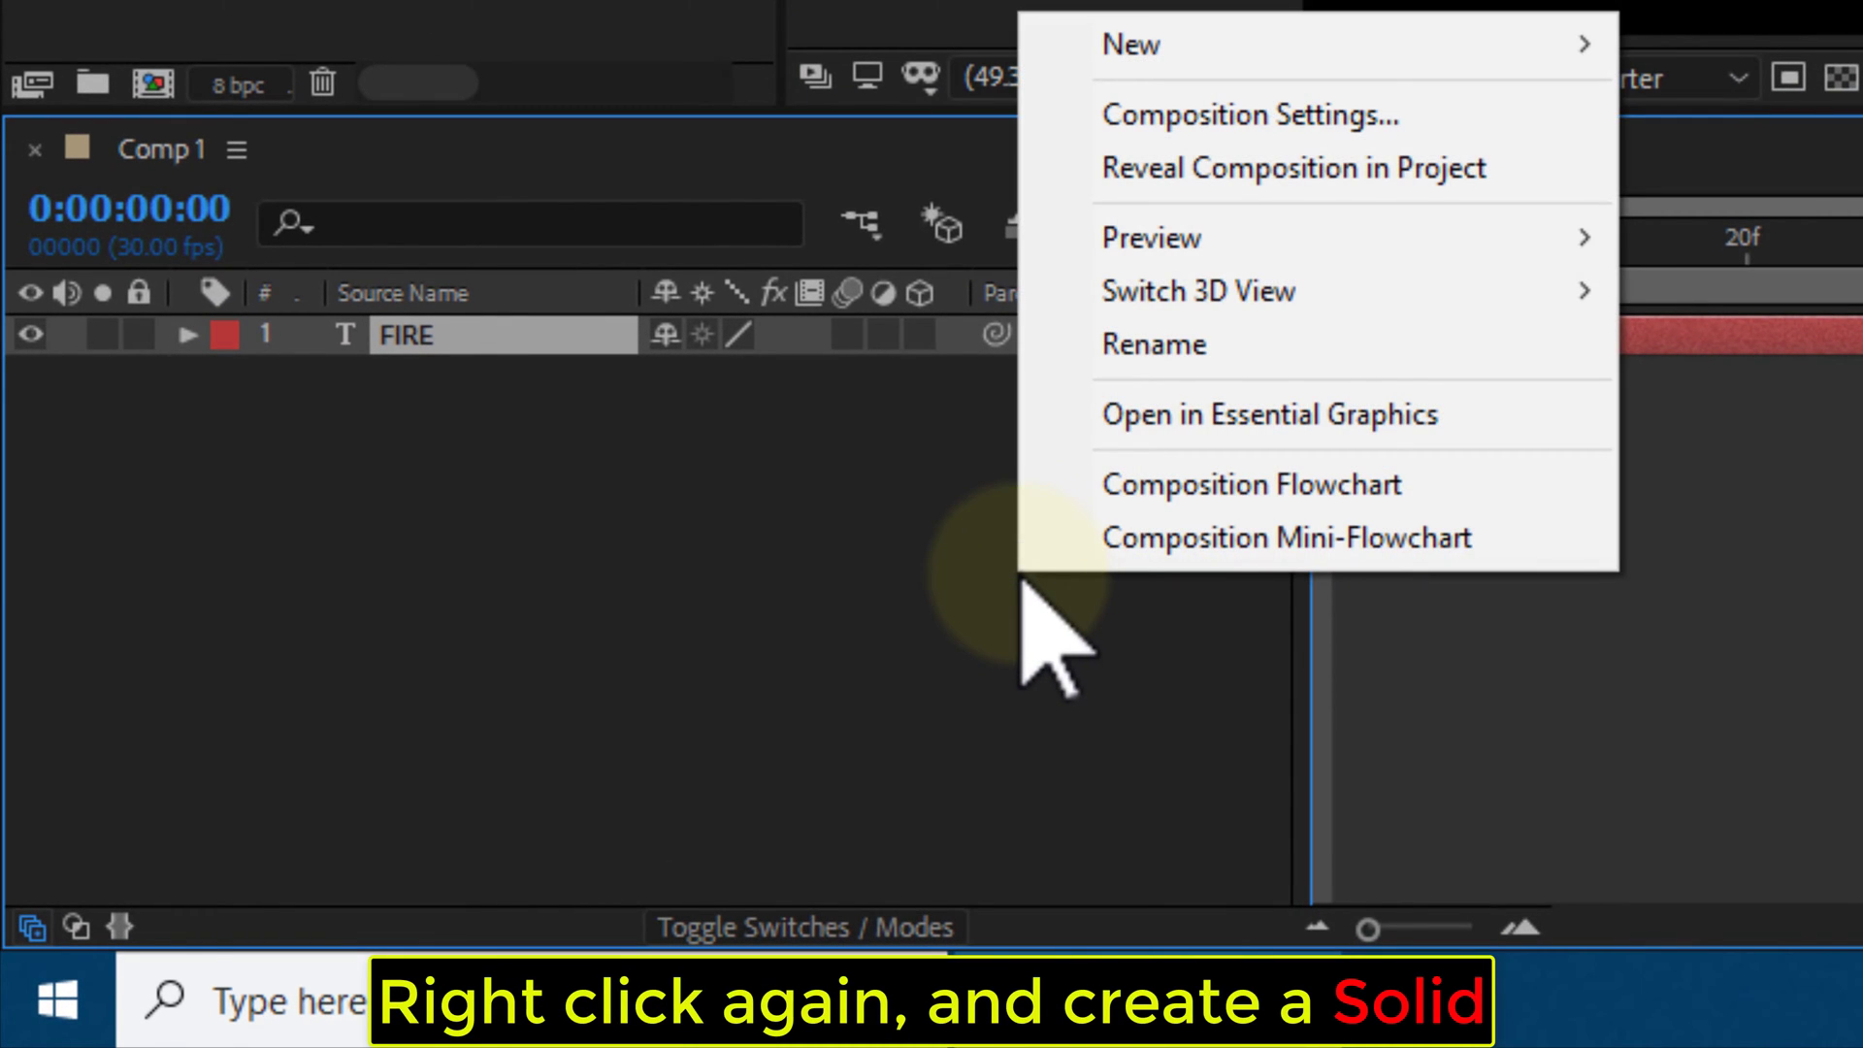
mouse_move(574, 367)
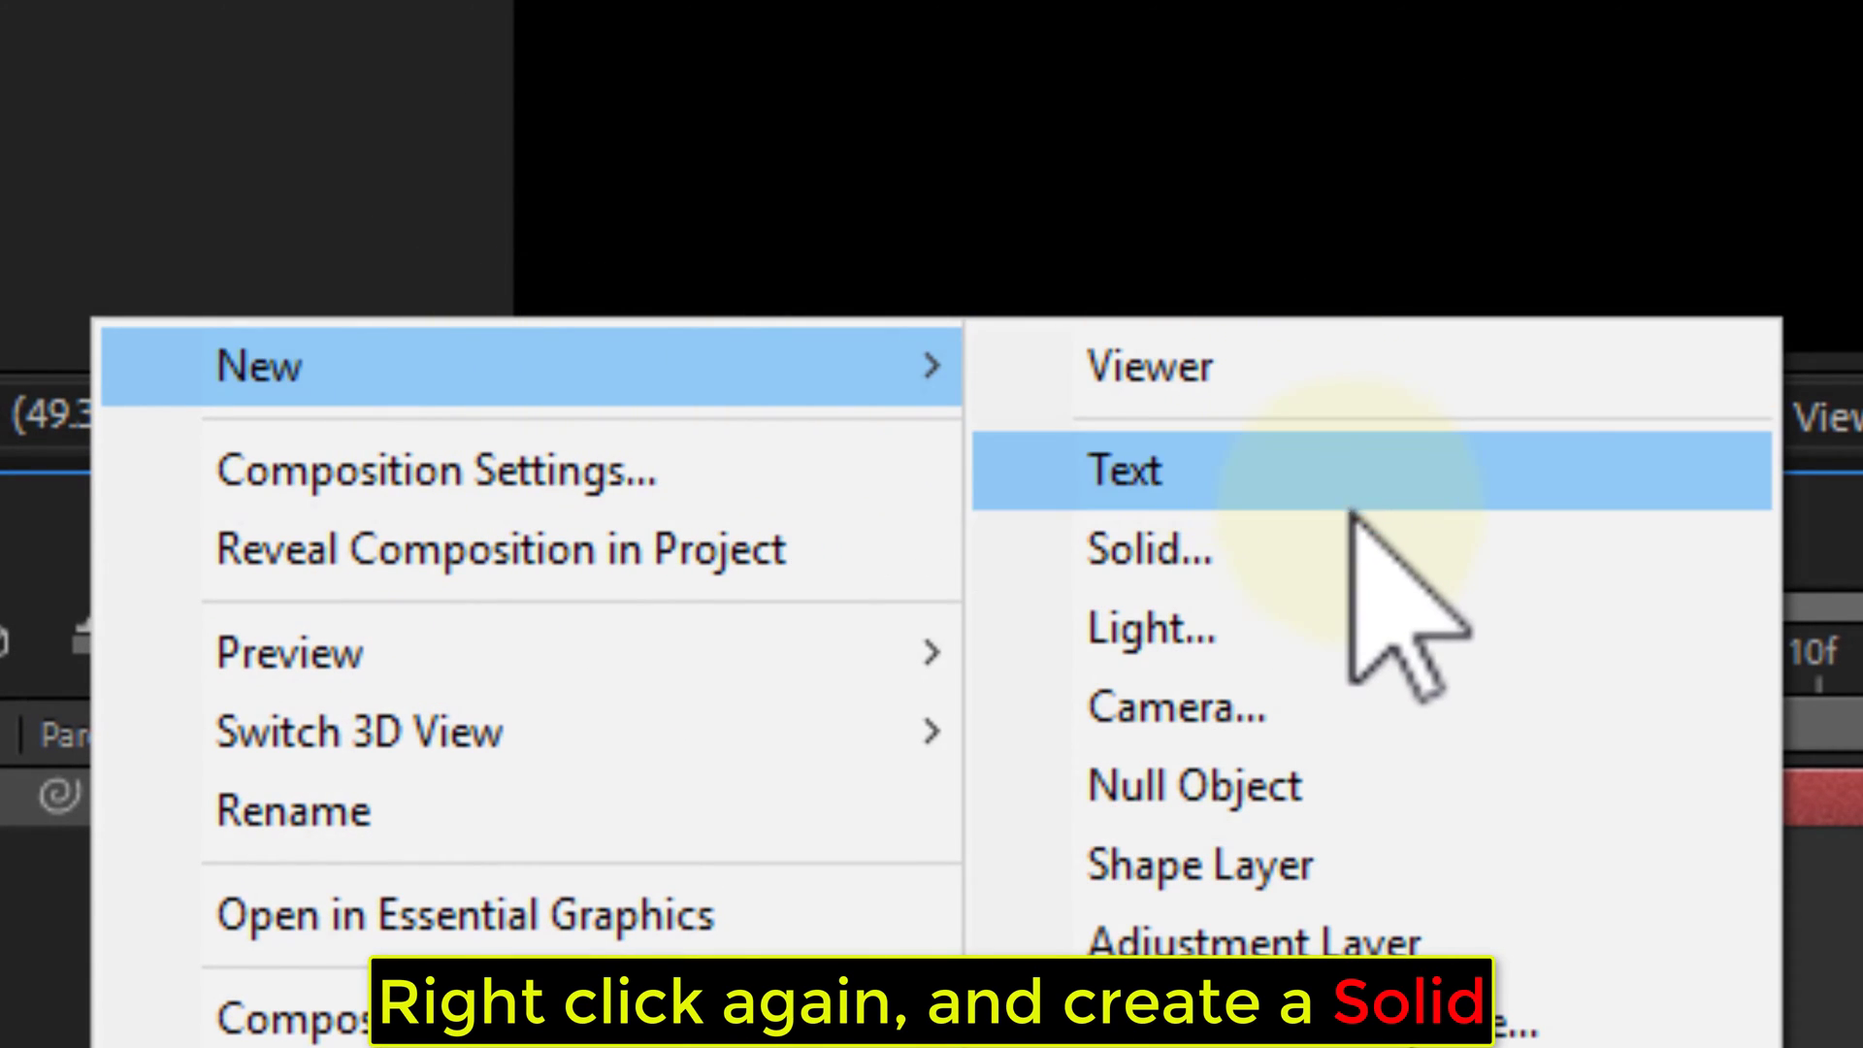
click(1320, 539)
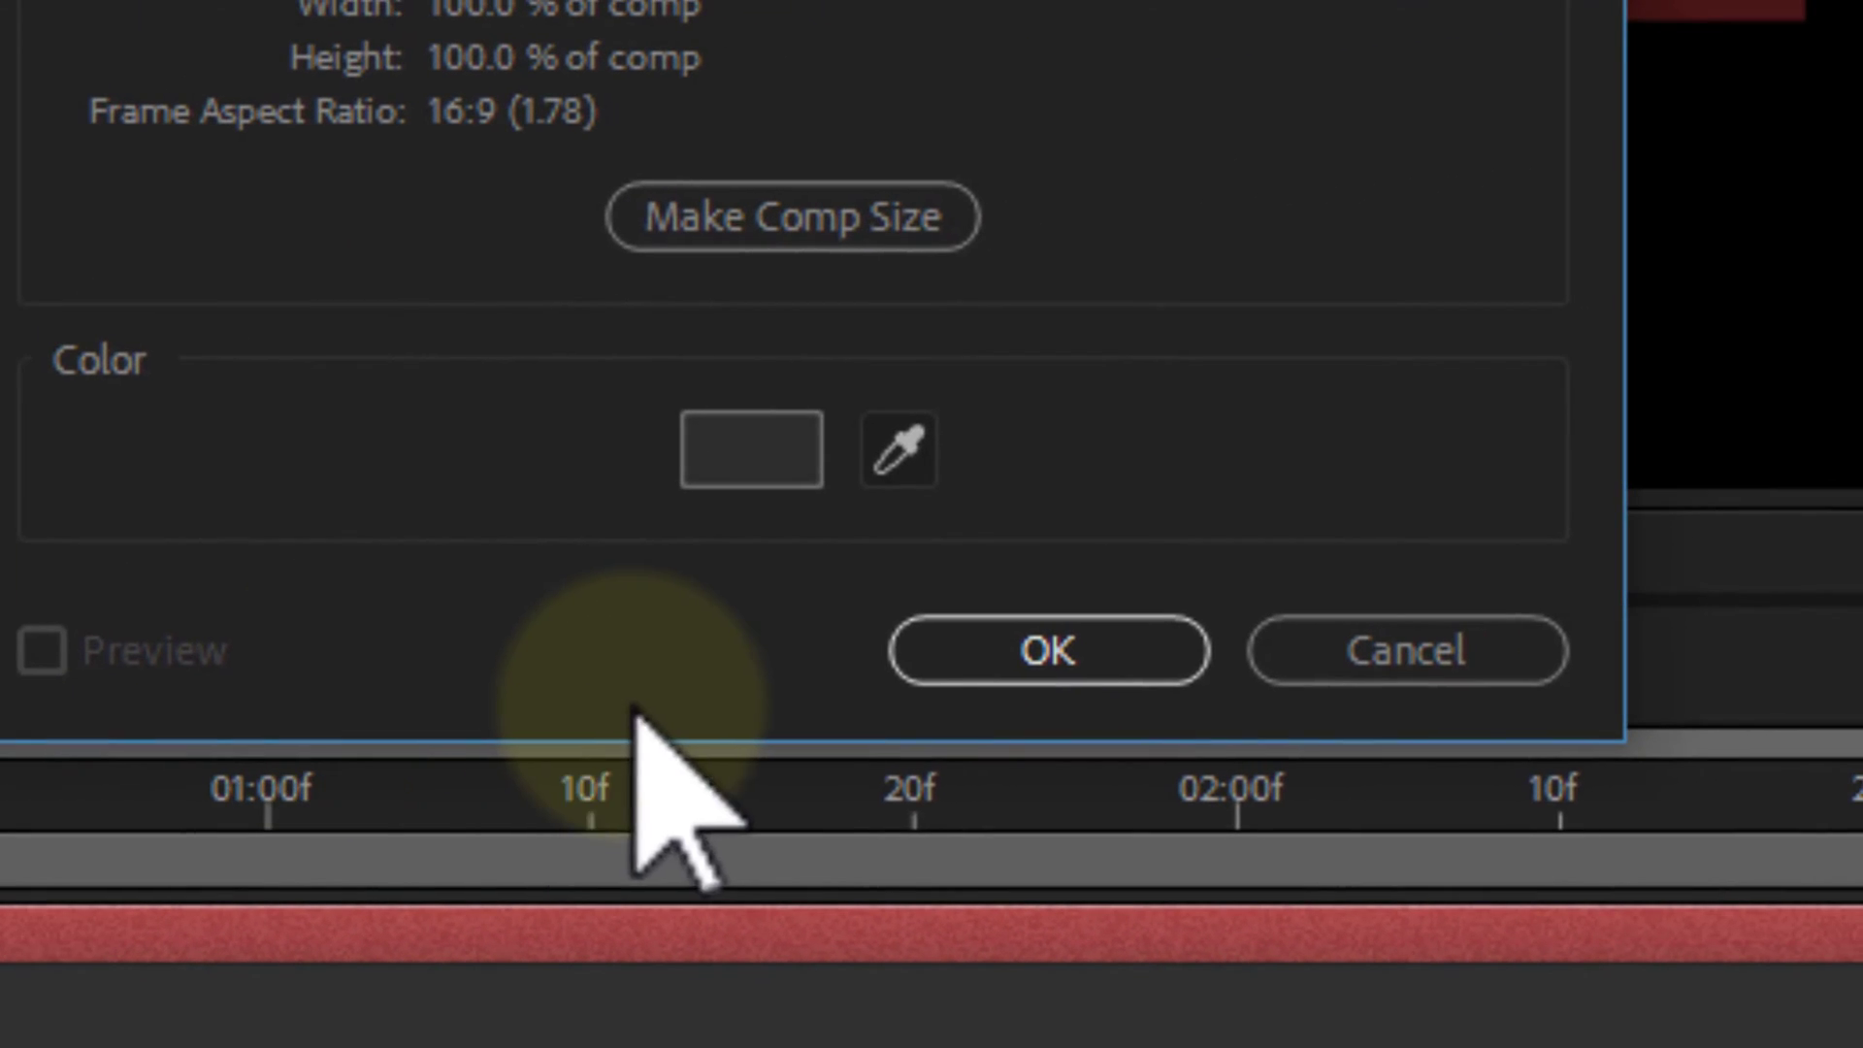
click(1095, 653)
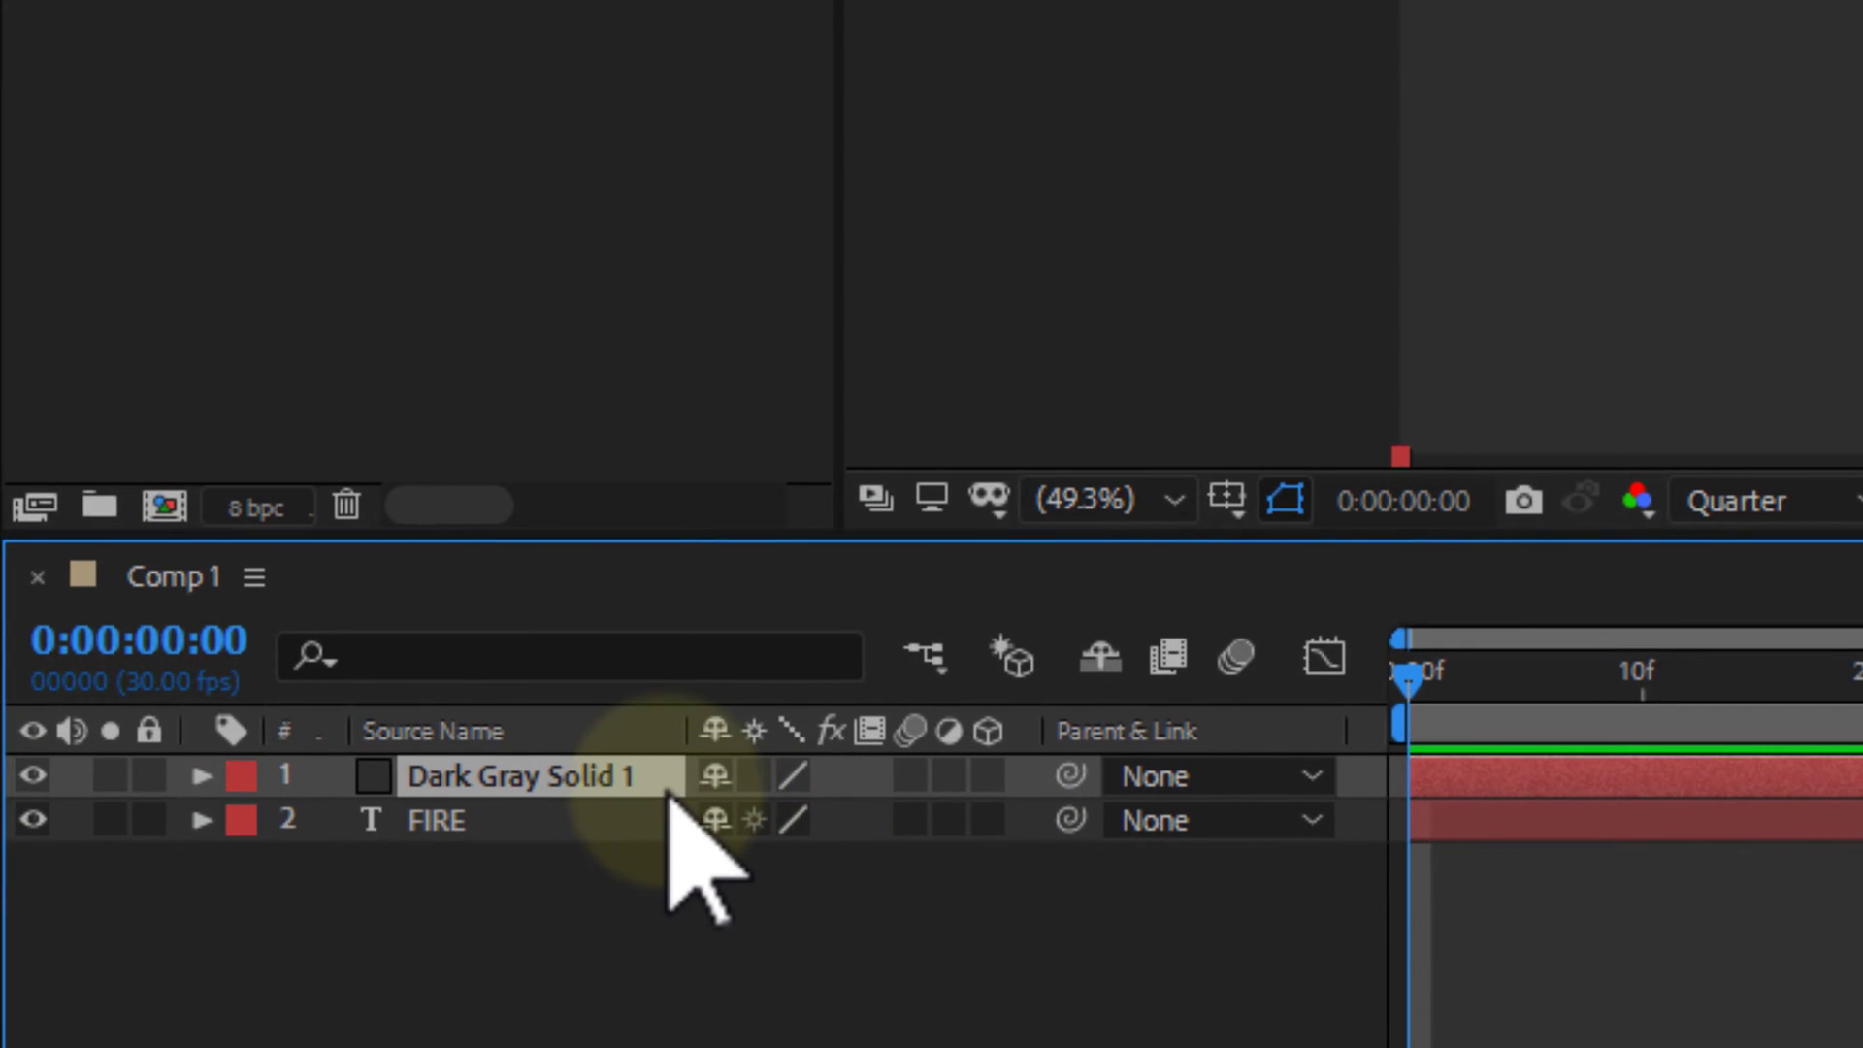
Step: Apply the Video Copilot Saber effect to Dark Gray Solid 1
right_click(656, 786)
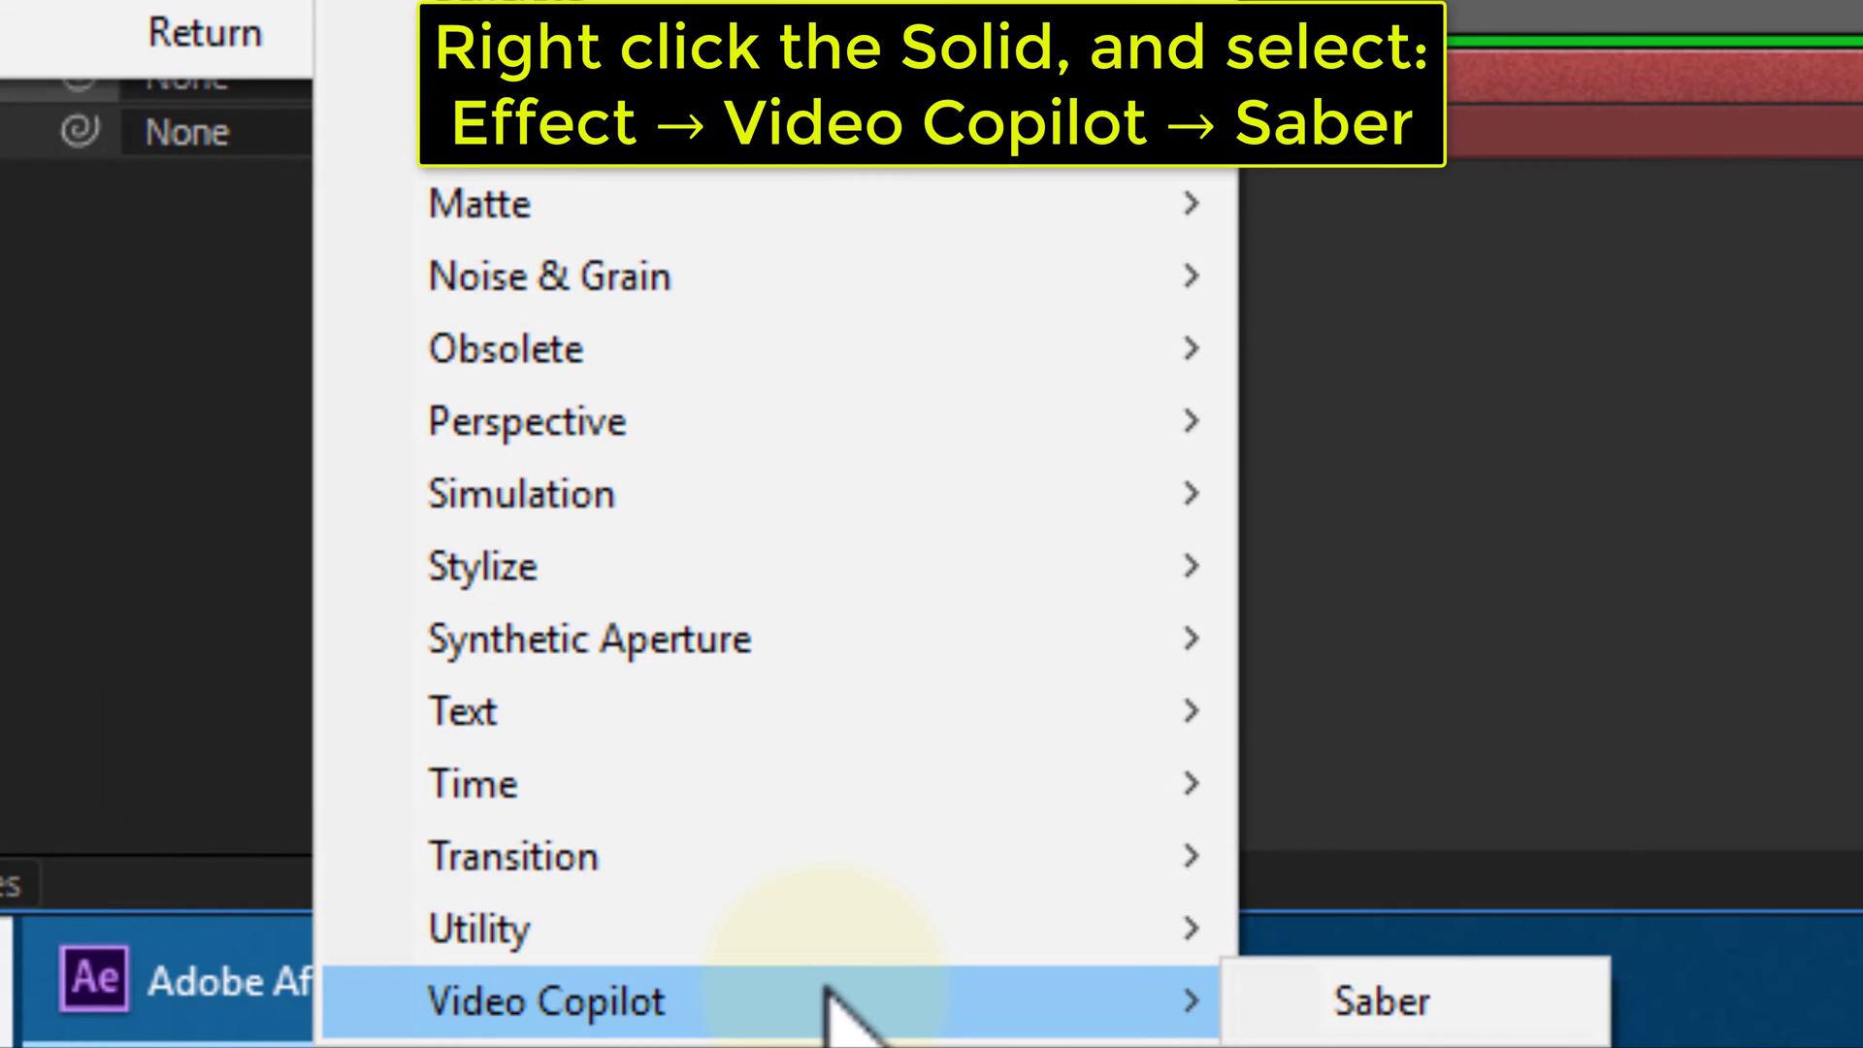
click(1516, 996)
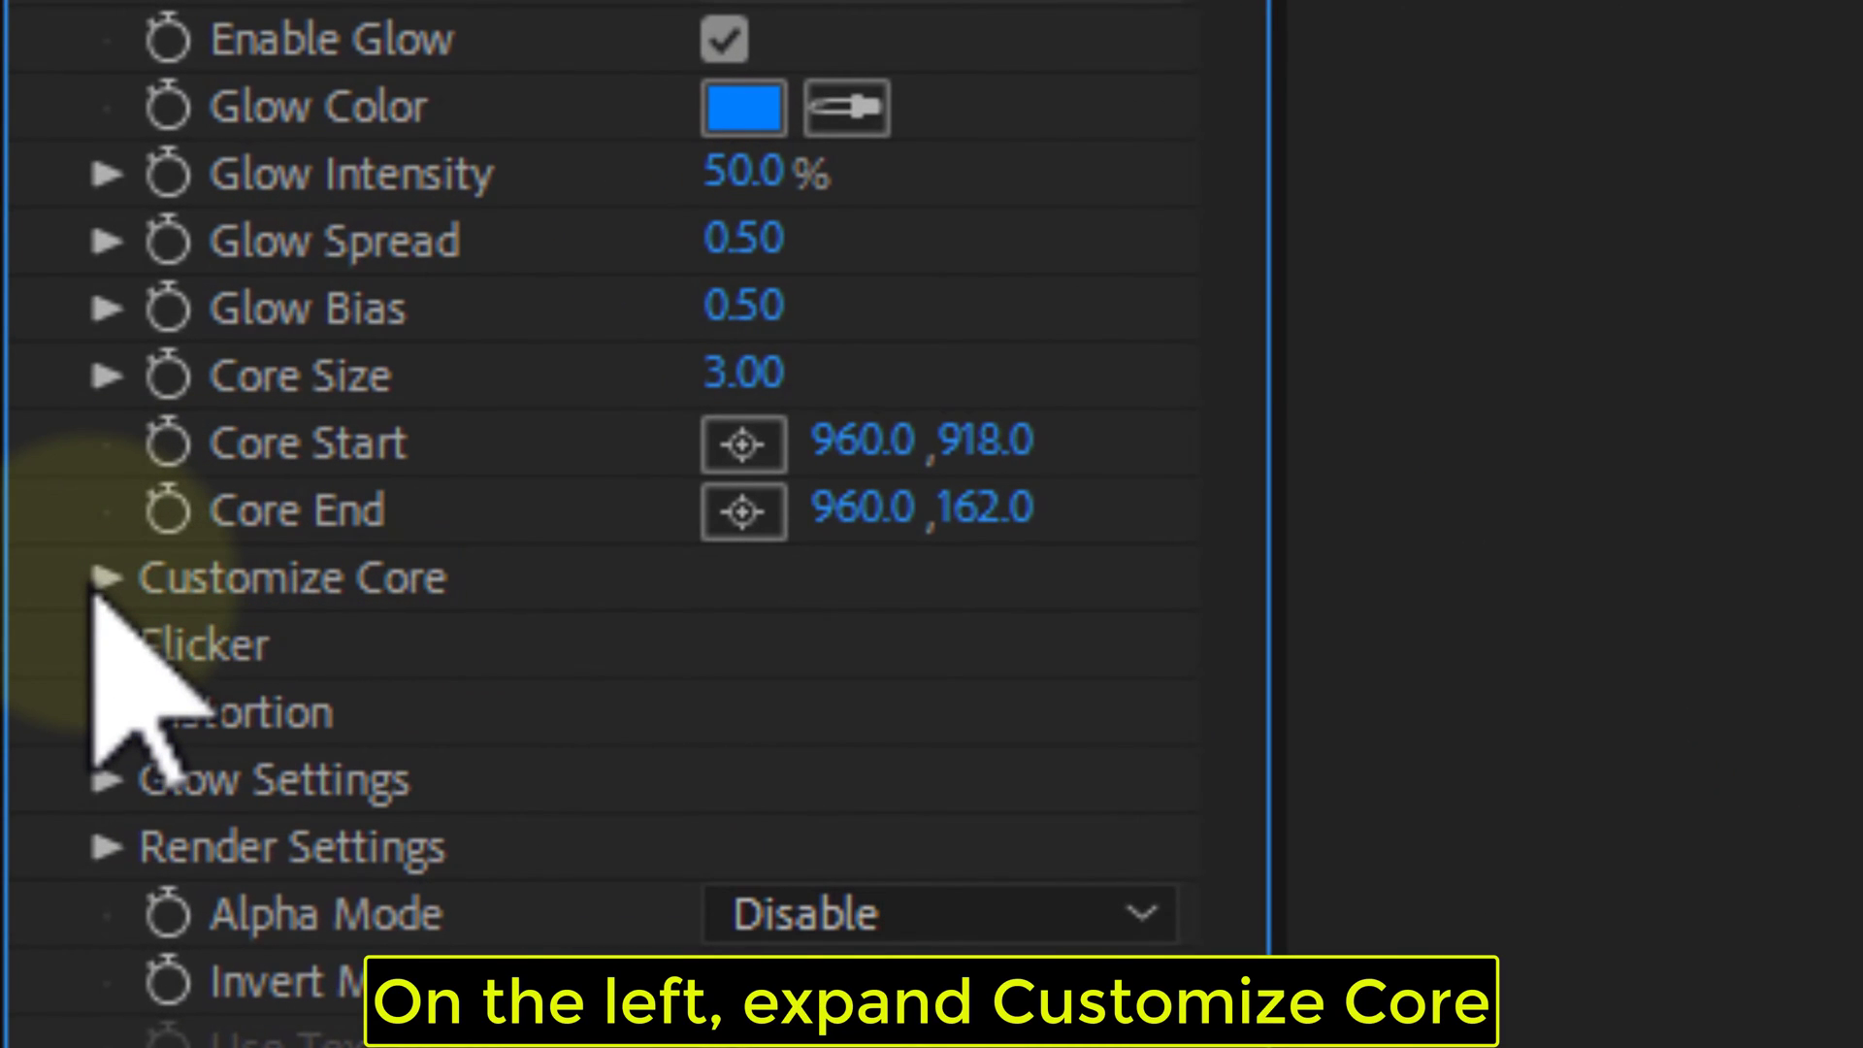
Step: Set Saber's Core Type to Text Layer with 2. FIRE as the source layer
click(101, 580)
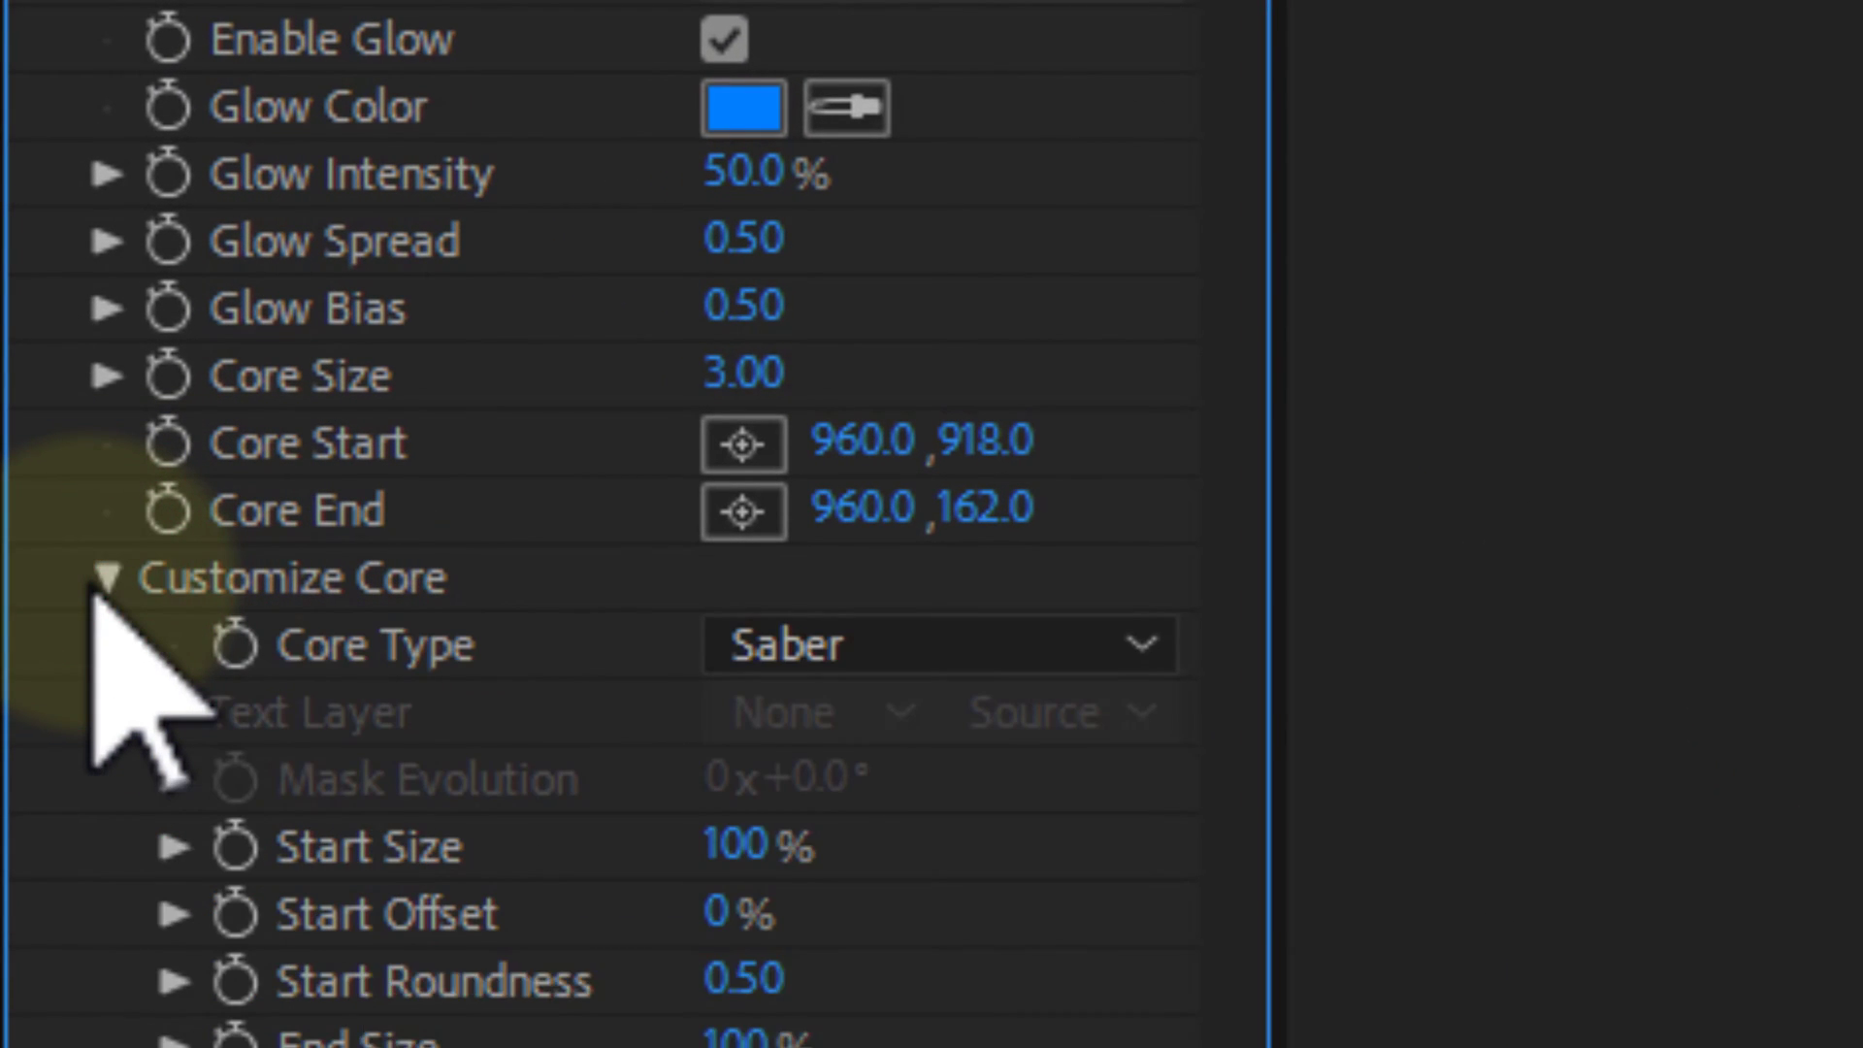
click(1137, 638)
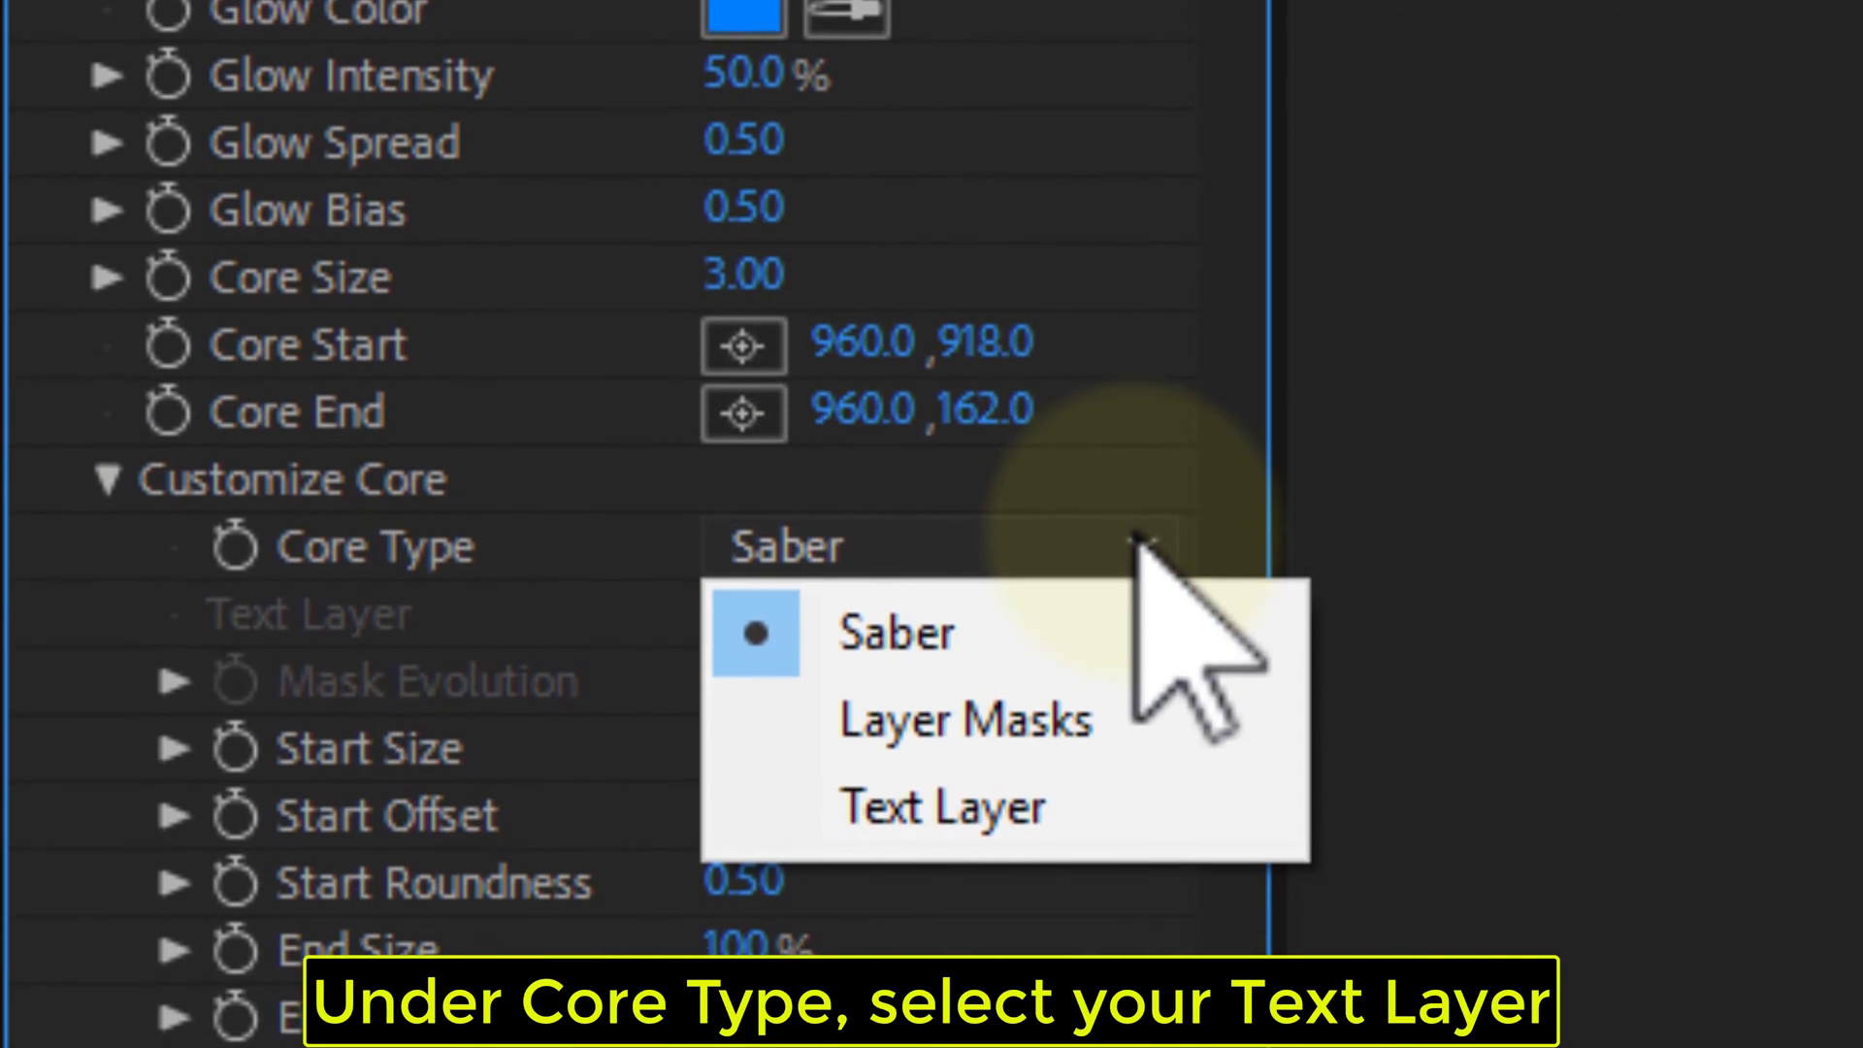
click(1091, 773)
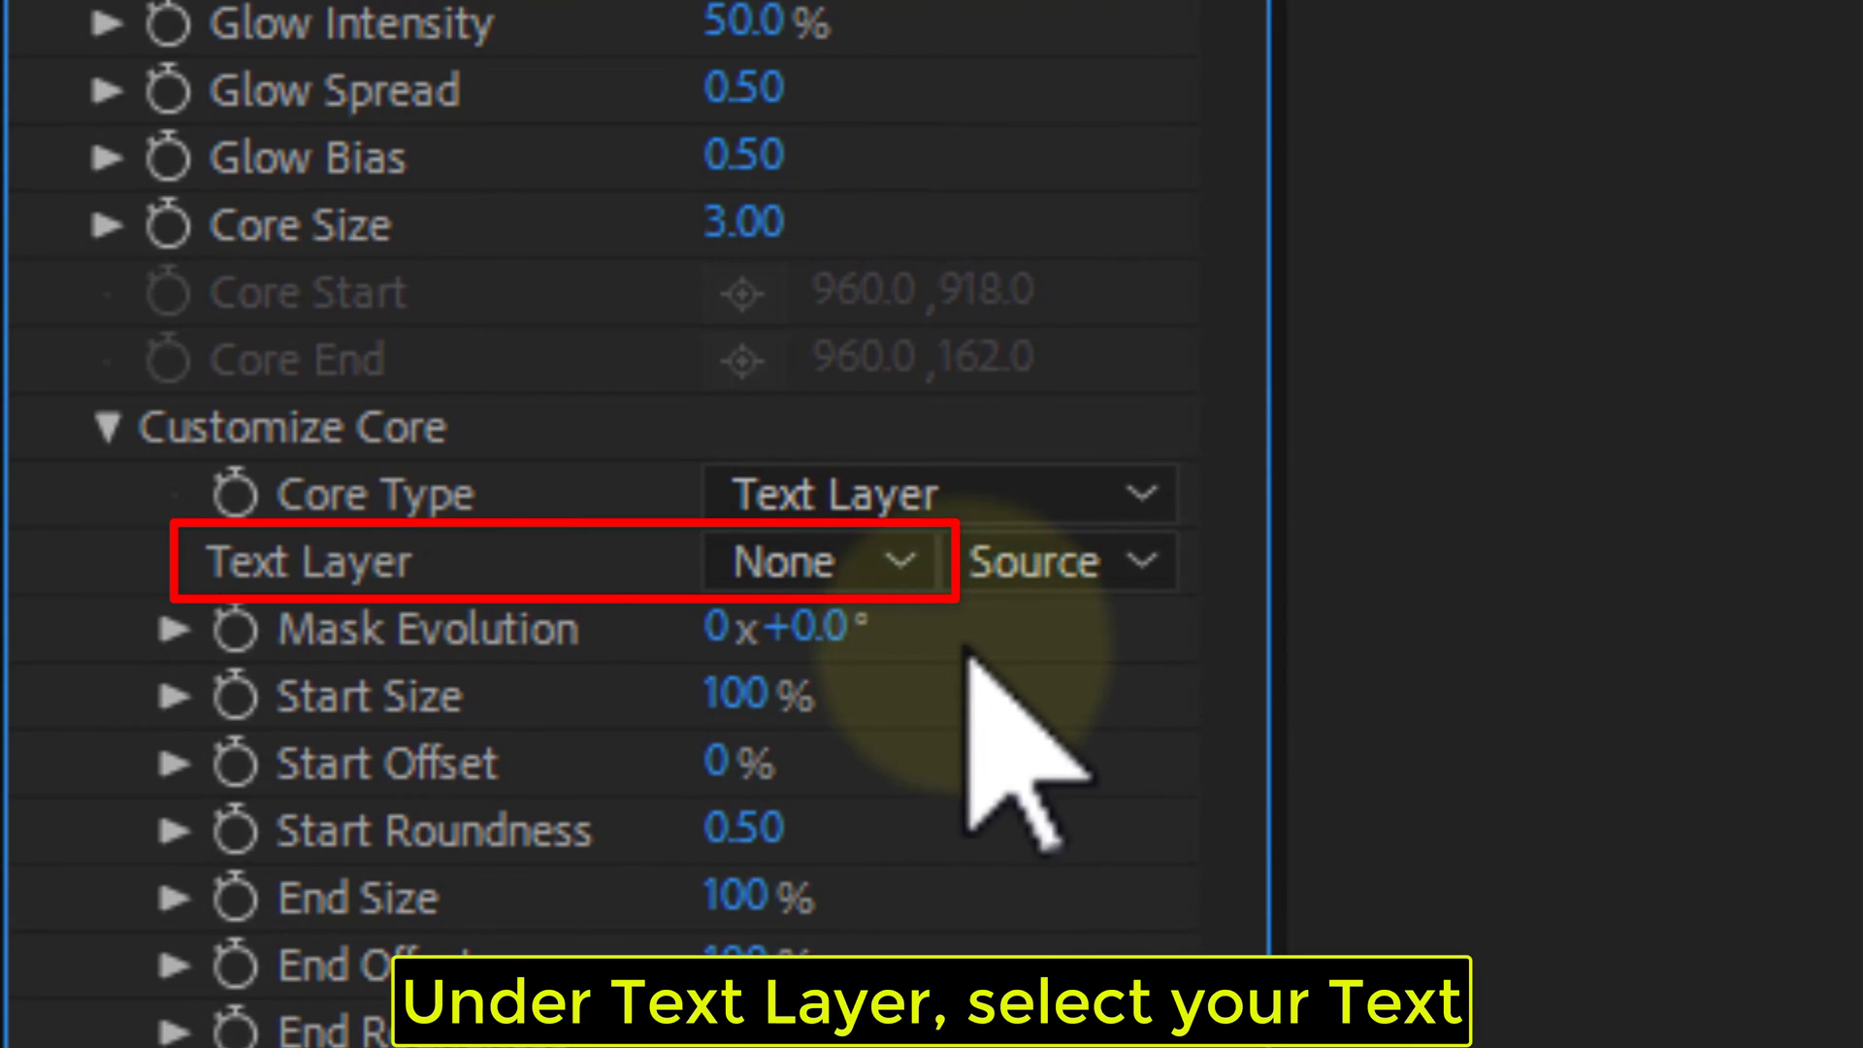
click(895, 568)
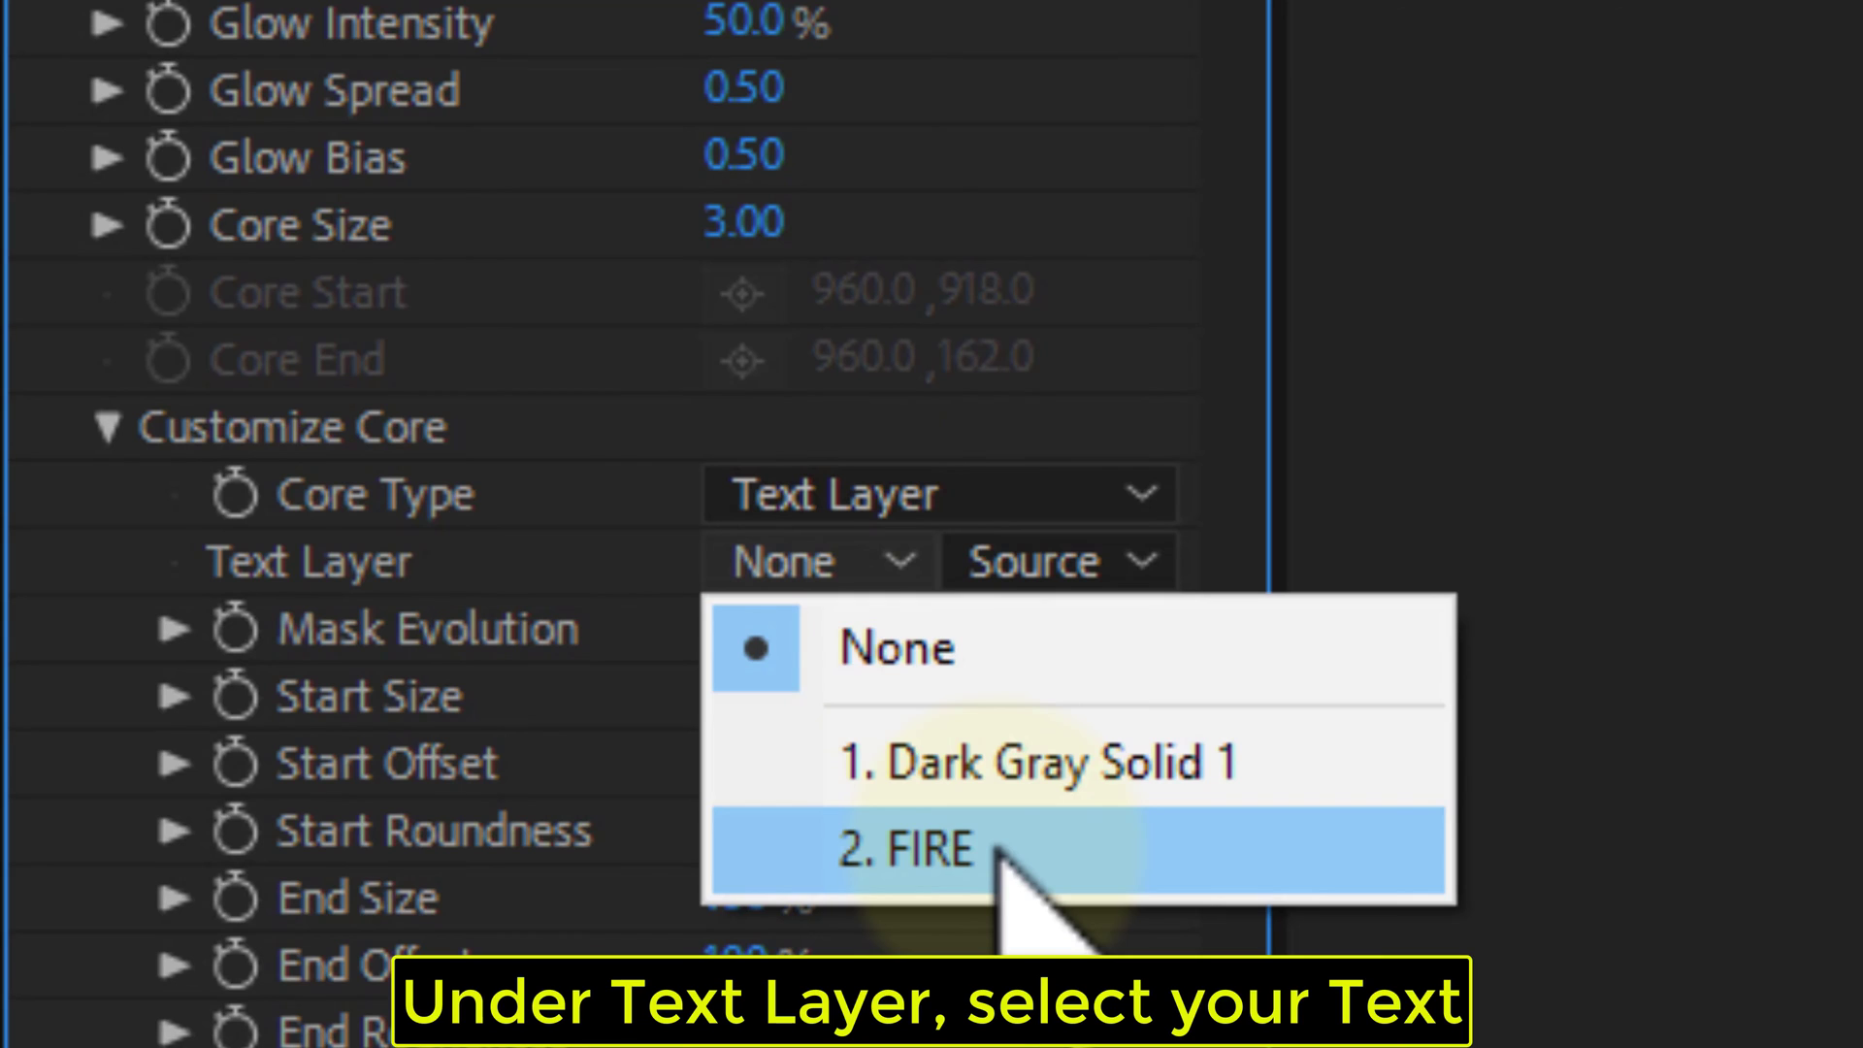
click(1000, 852)
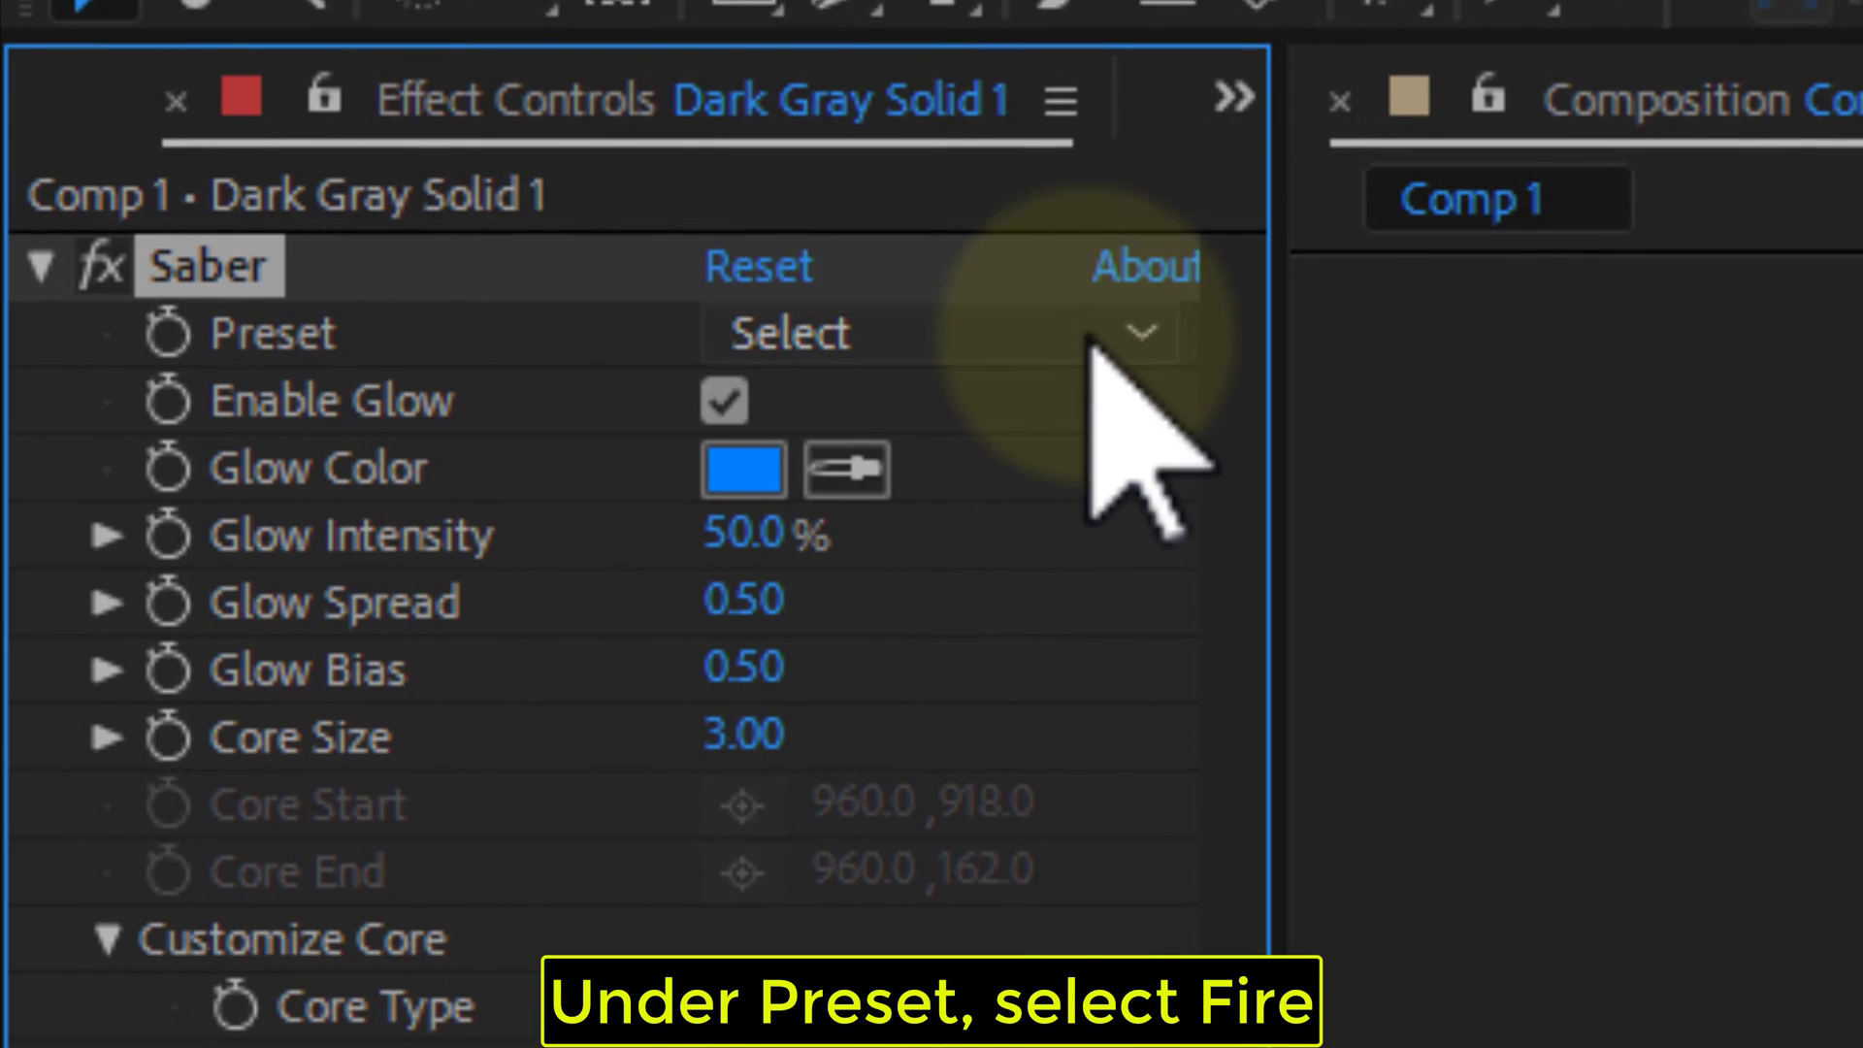
Step: Apply Saber's Fire preset and preview the burning FIRE text
click(1086, 336)
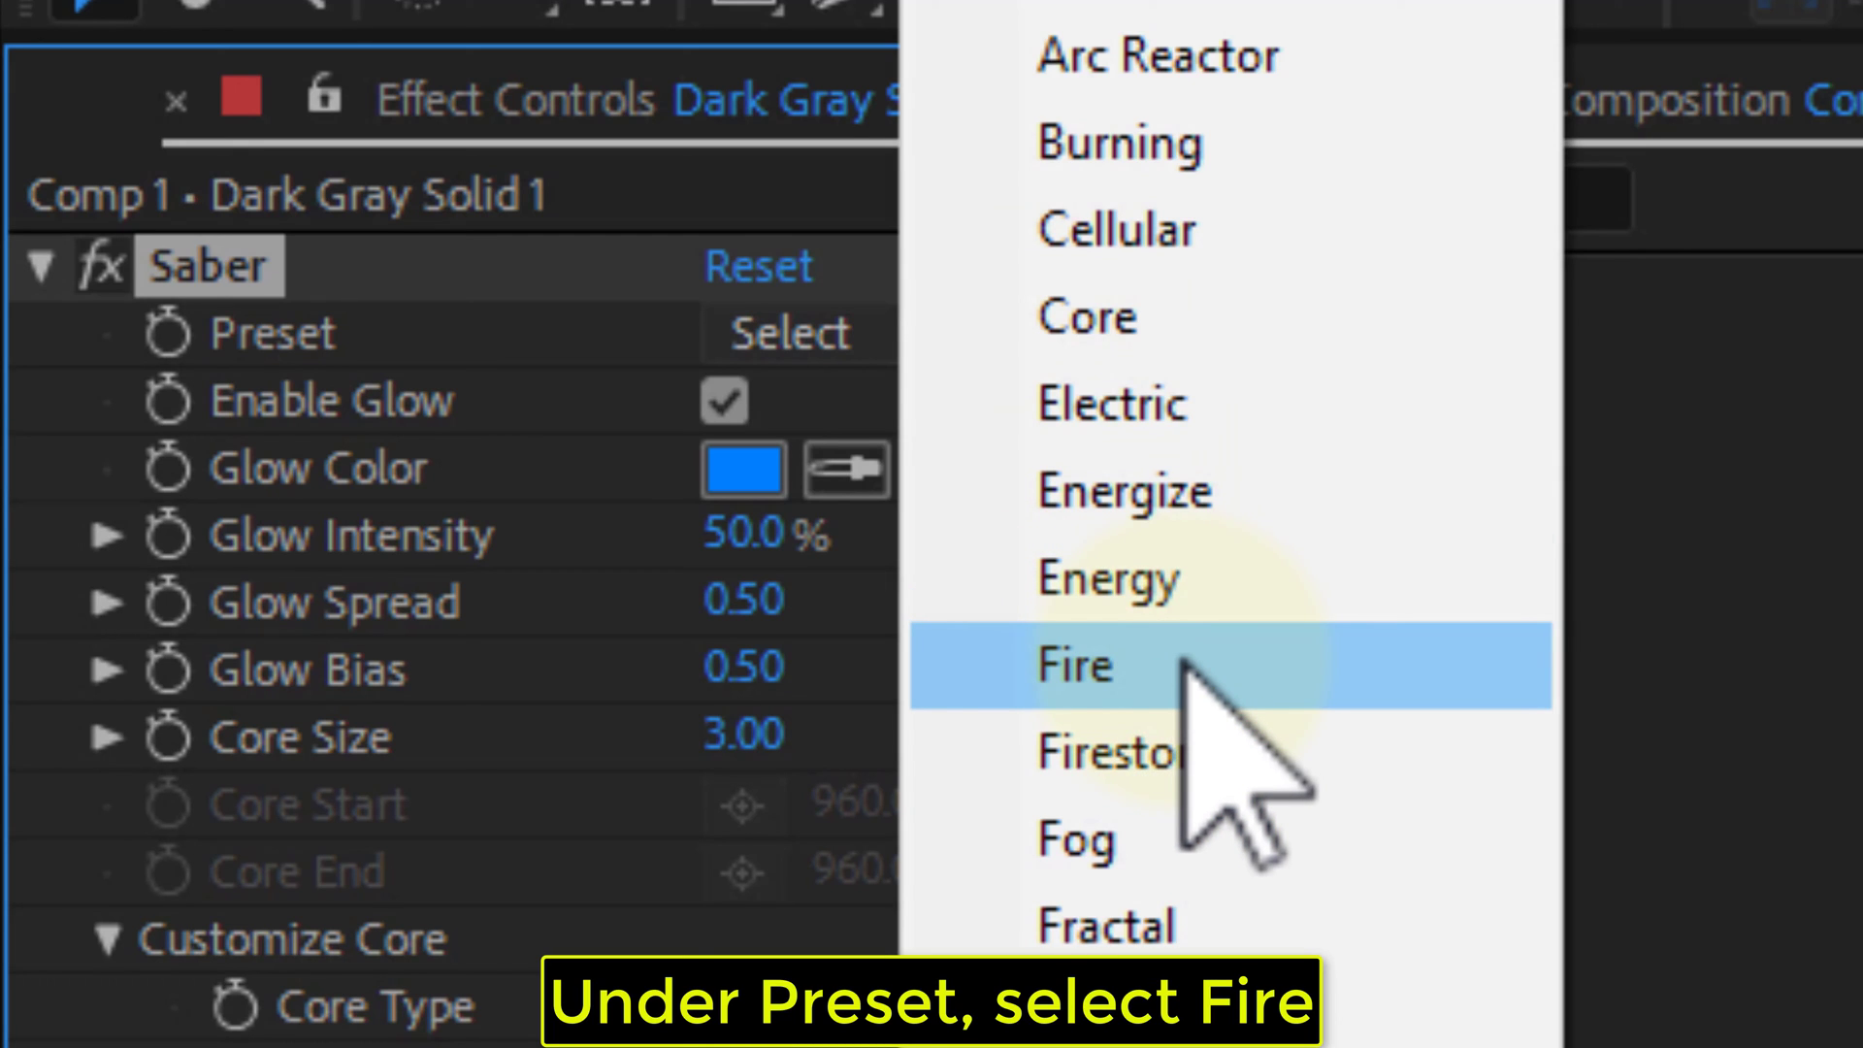
click(1182, 663)
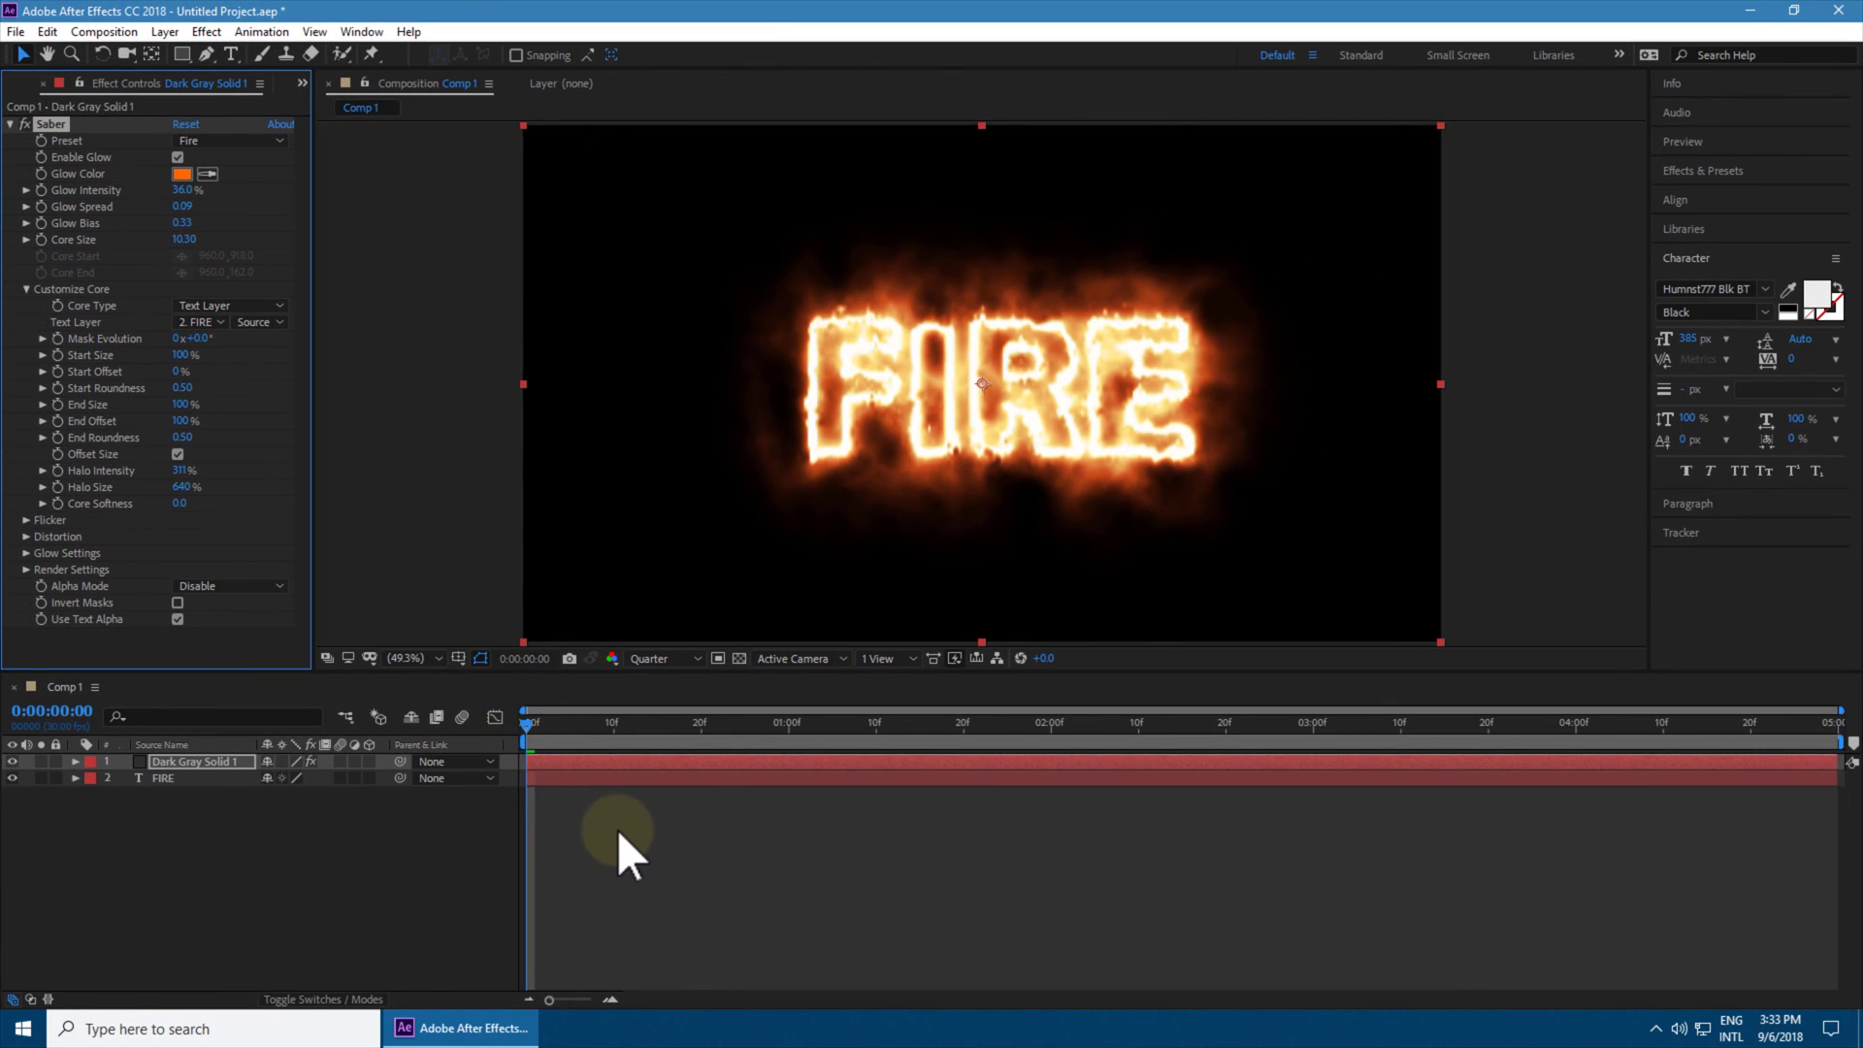
key(space)
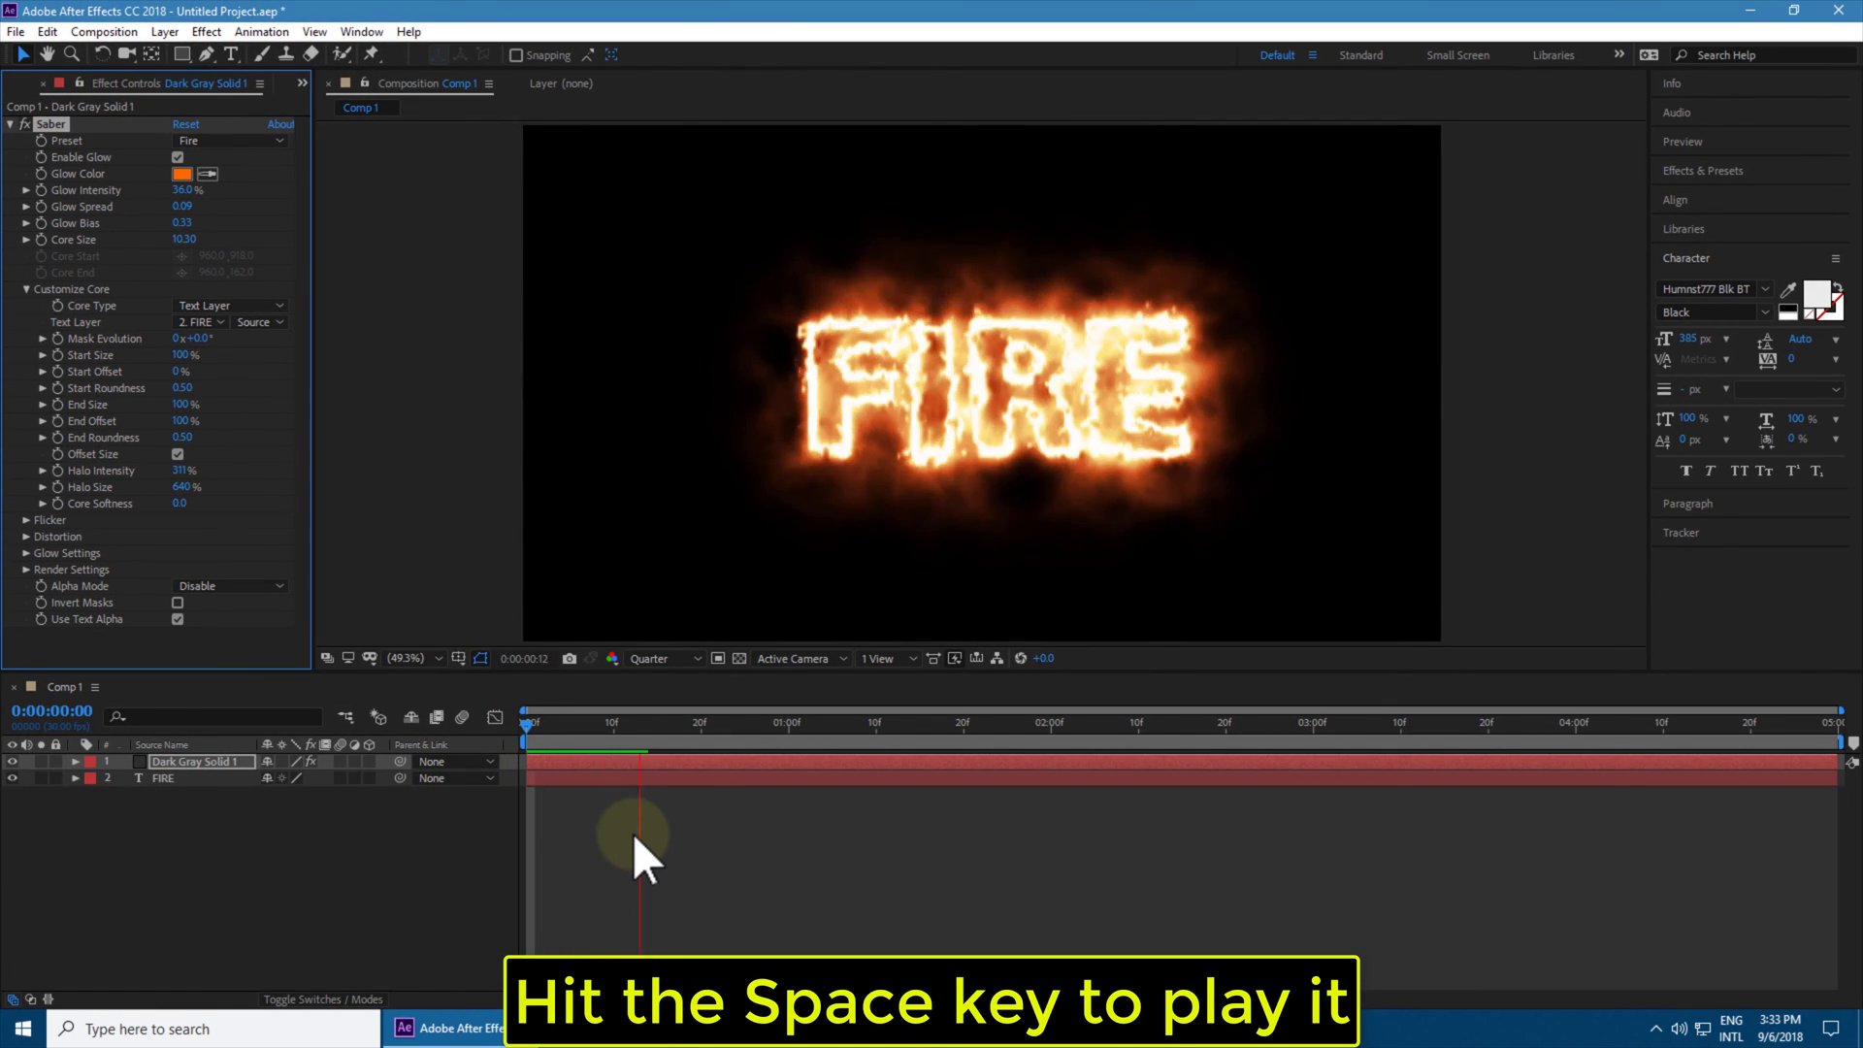